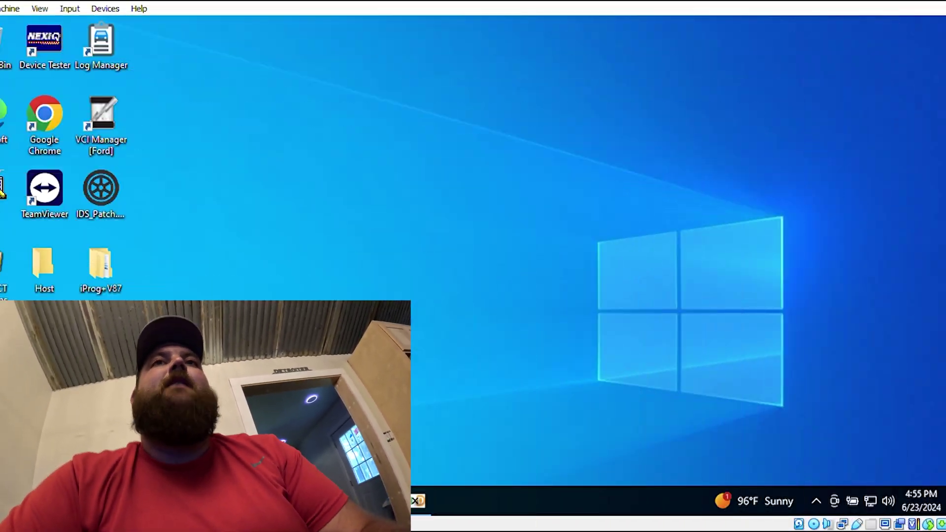
# Launch iProg Pro and choose 8M5T 14B321 BE (95160) from the Focus folder in the device list
pyautogui.doubleClick(100, 334)
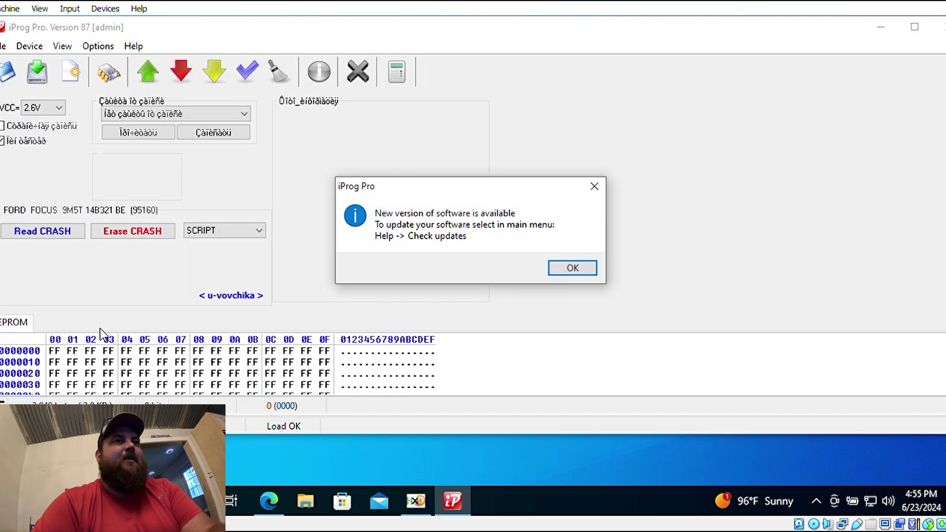
pyautogui.click(597, 188)
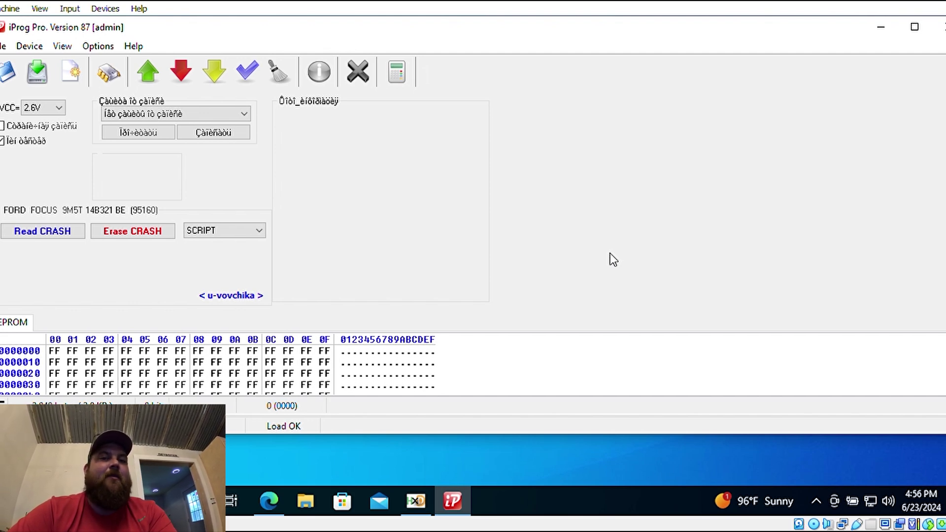
pyautogui.click(103, 70)
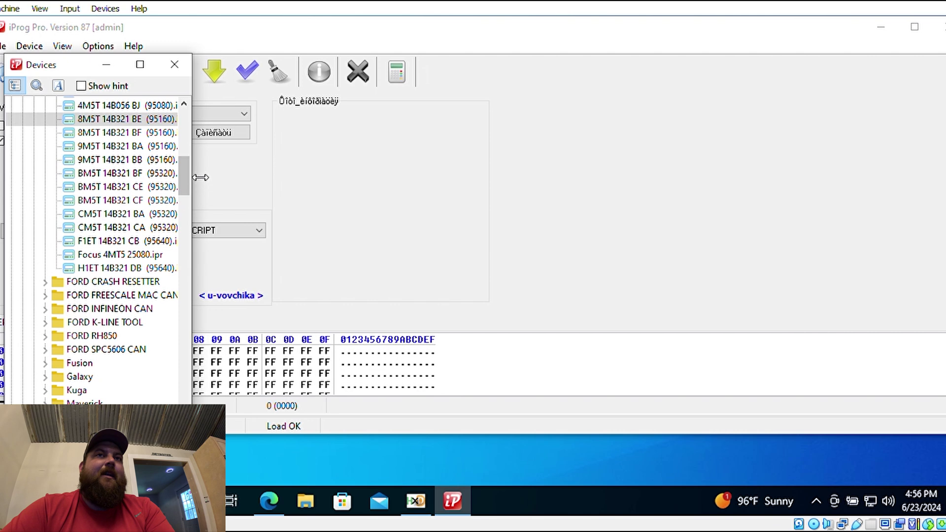
pyautogui.moveTo(187, 178)
pyautogui.mouseDown()
pyautogui.moveTo(189, 146)
pyautogui.moveTo(185, 165)
pyautogui.mouseUp()
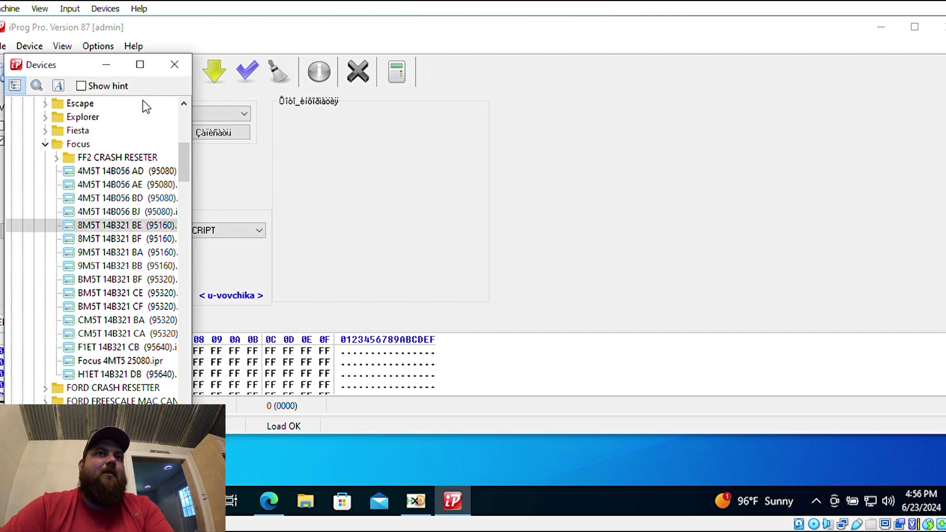
pyautogui.click(363, 141)
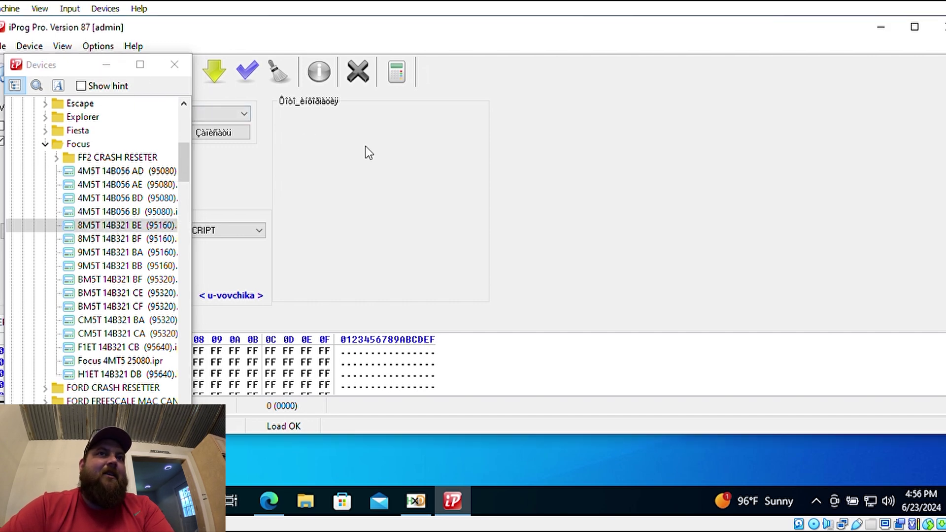
pyautogui.click(167, 65)
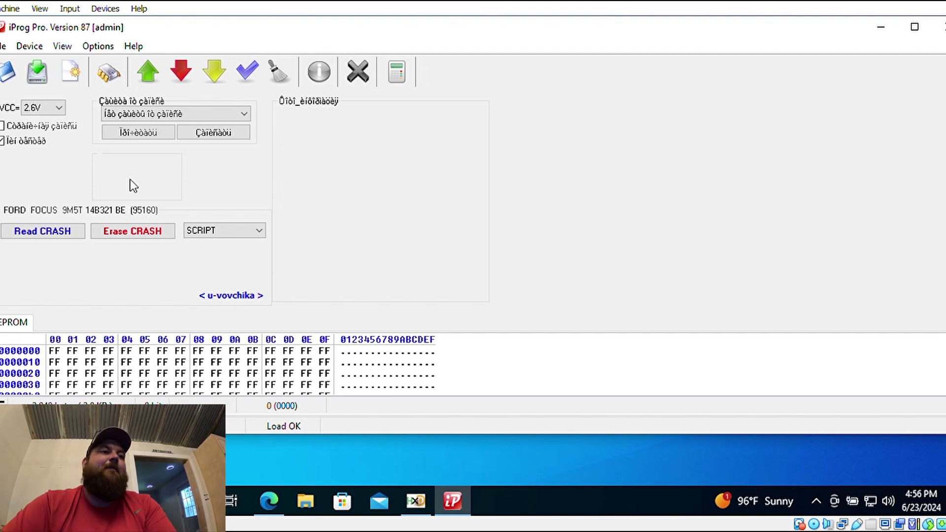
pyautogui.click(115, 74)
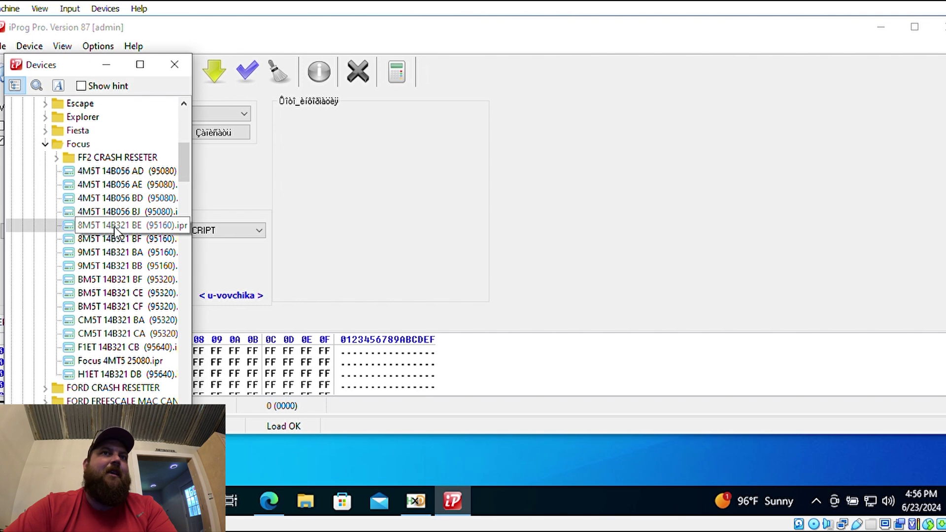
pyautogui.click(148, 228)
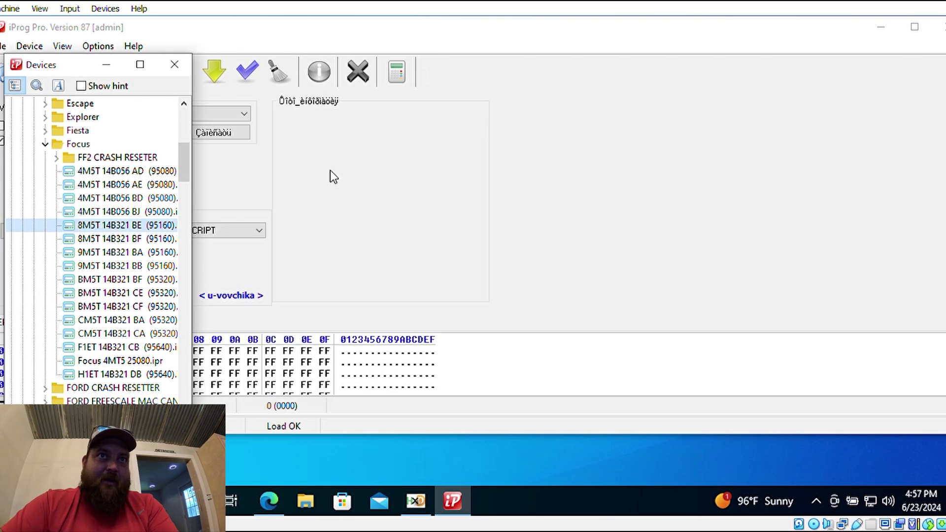
pyautogui.click(175, 64)
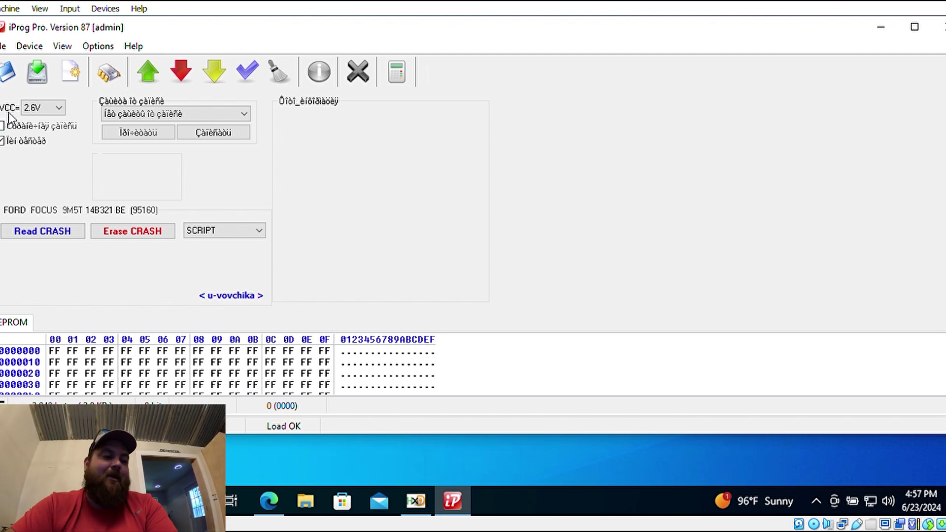
pyautogui.click(64, 107)
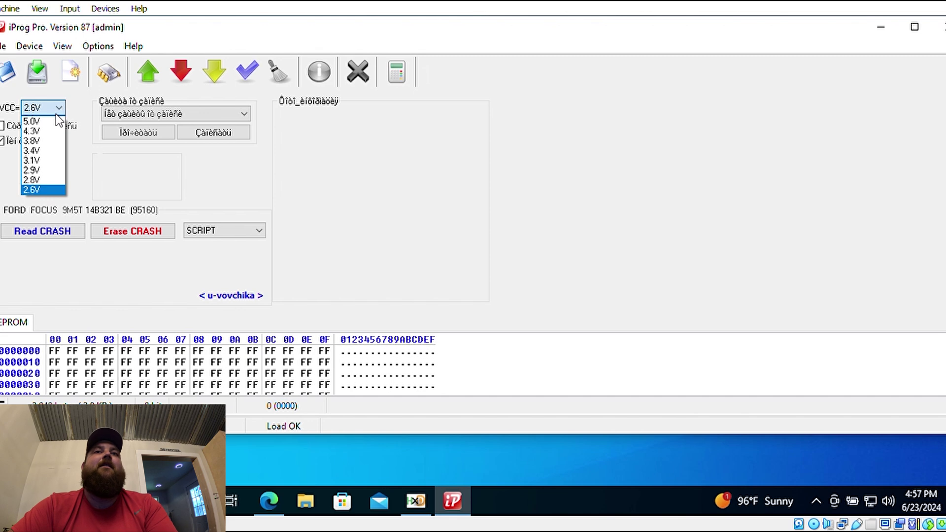
pyautogui.click(47, 118)
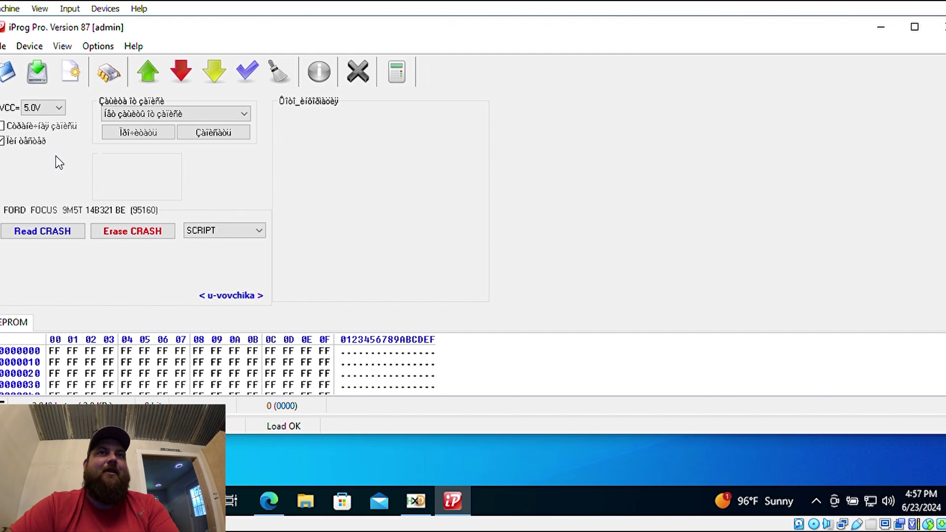
pyautogui.click(59, 108)
pyautogui.click(52, 189)
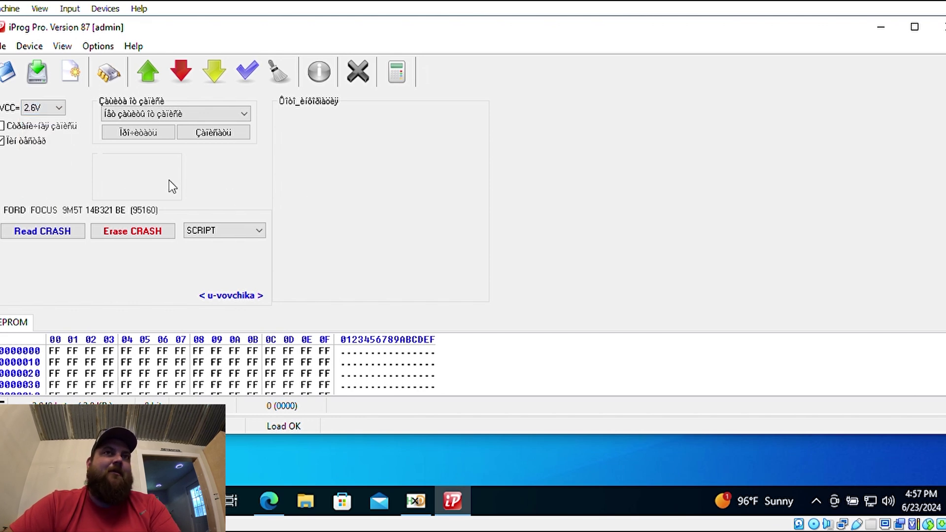
# Read the connected module's EEPROM and move the Messages window clear of the read controls
pyautogui.click(142, 69)
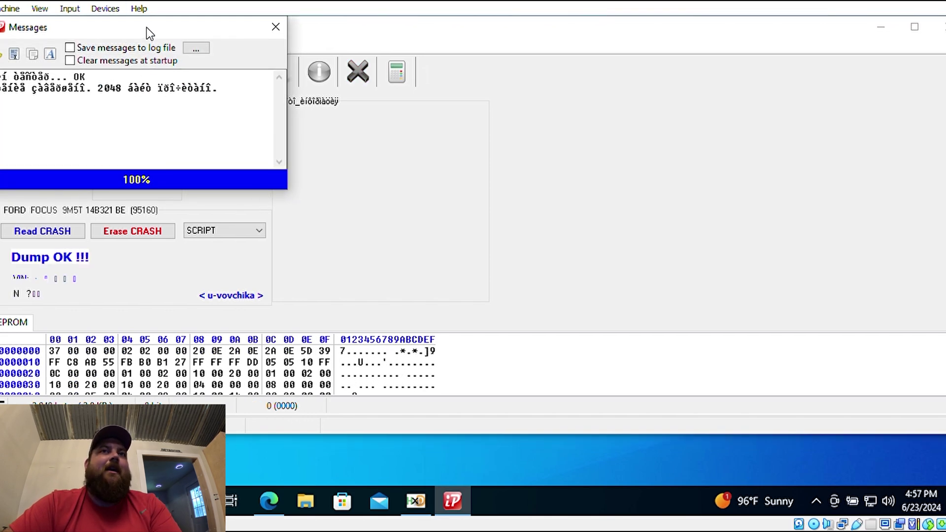
pyautogui.moveTo(146, 28); pyautogui.dragTo(631, 90)
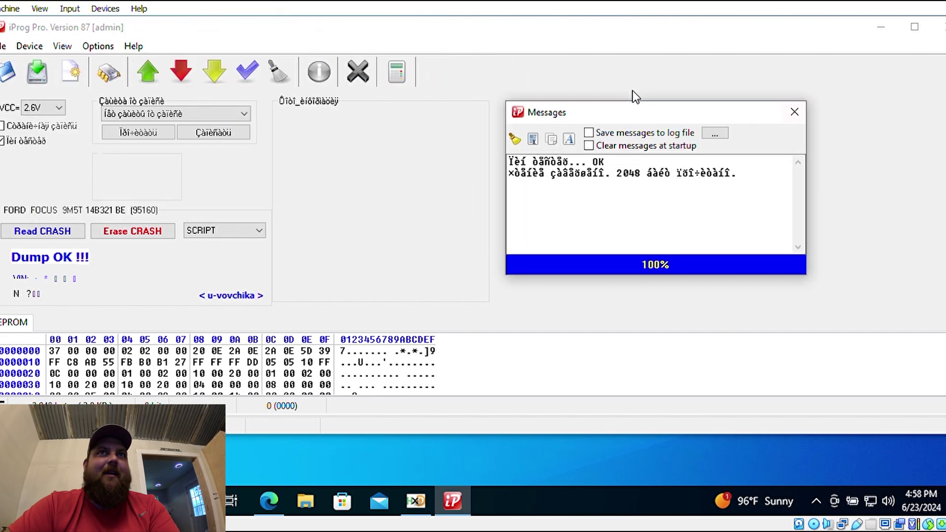
# Start saving the EEPROM dump, creating and opening a new folder named "airbag dumps" in Documents
pyautogui.click(36, 66)
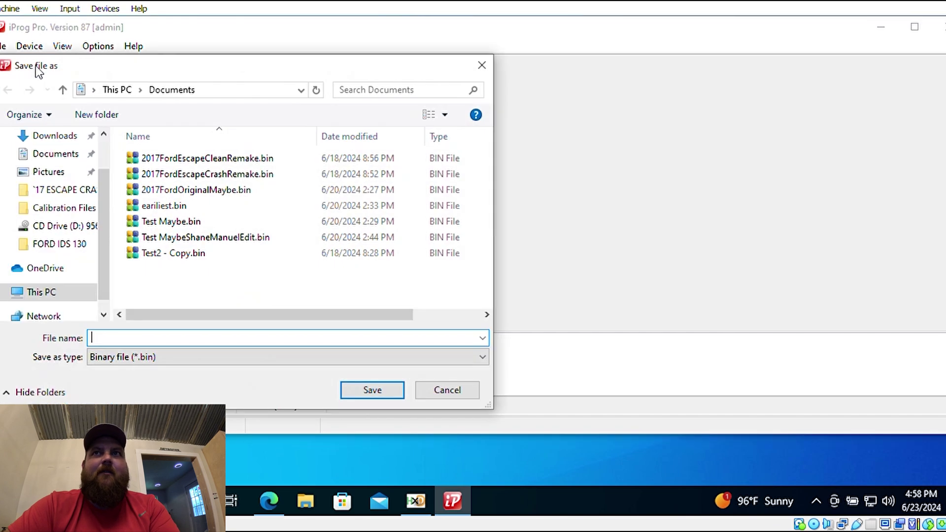
pyautogui.click(57, 155)
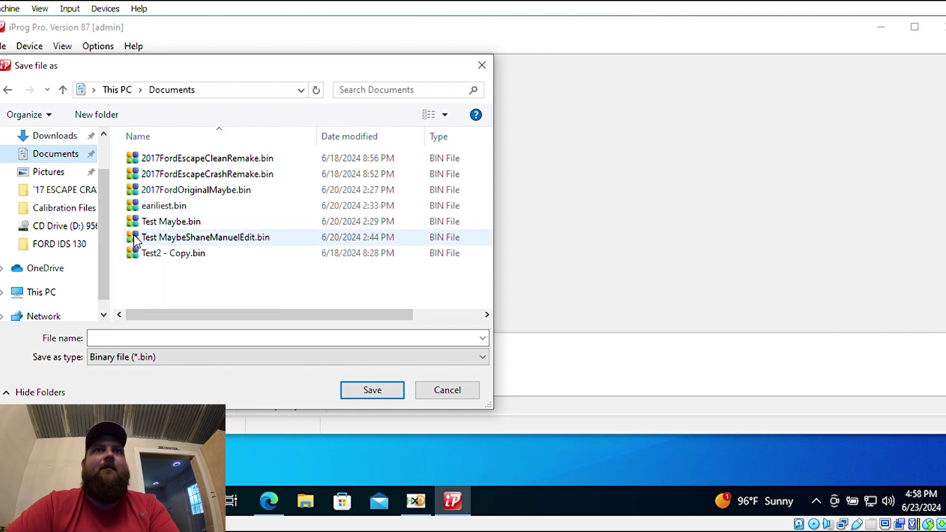
pyautogui.click(108, 117)
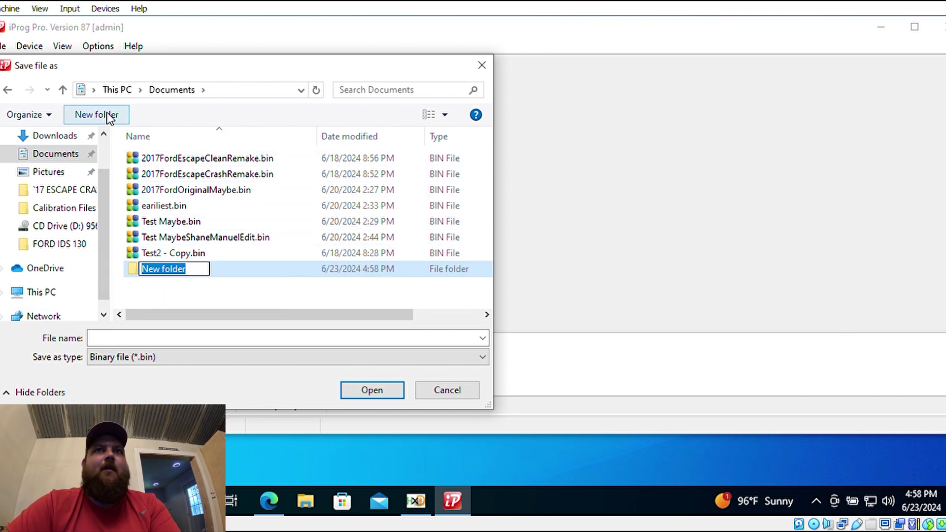
pyautogui.write('airba')
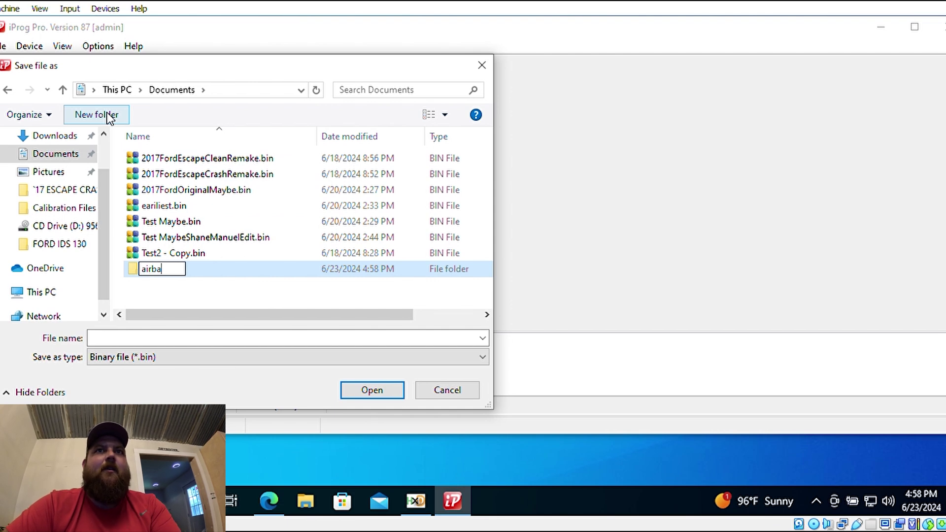
pyautogui.write('g dumps')
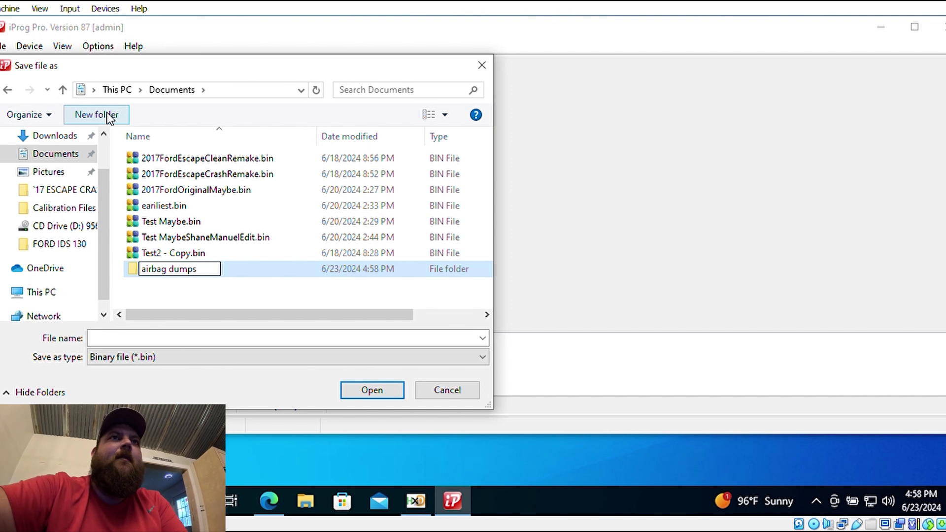
pyautogui.press('Return')
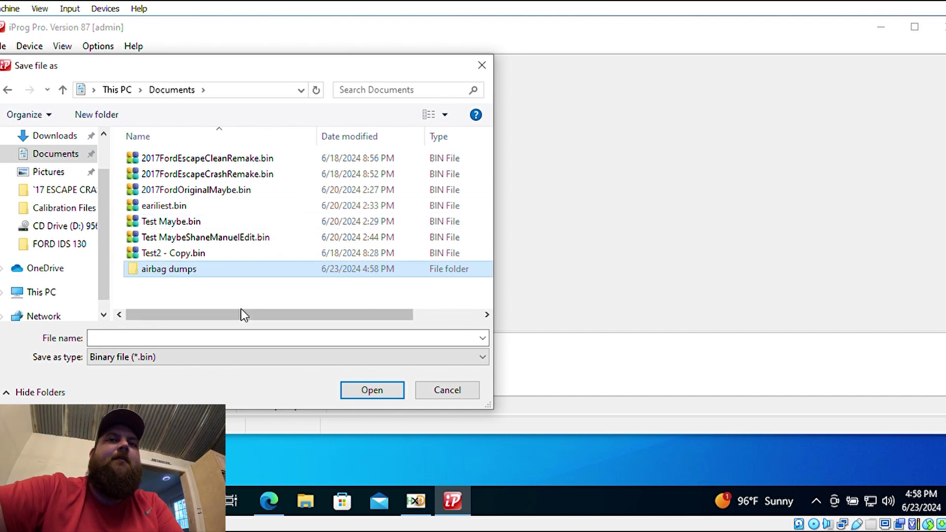
pyautogui.doubleClick(226, 270)
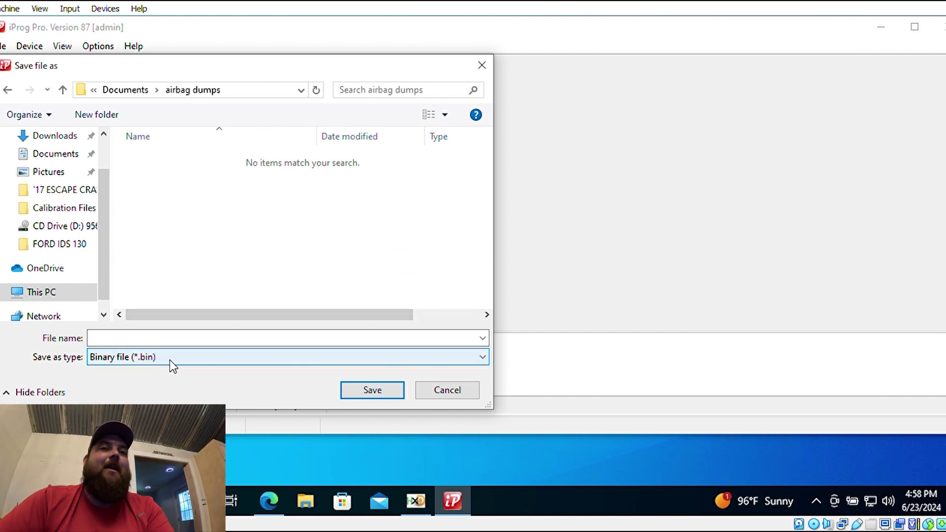
# Save the dump as a binary file named 06mustangcrash in the airbag dumps folder
pyautogui.click(180, 345)
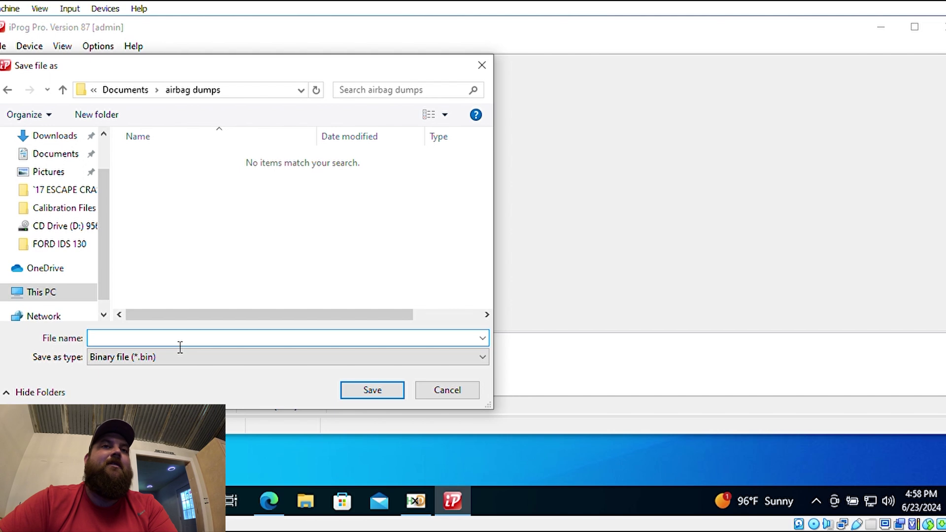
pyautogui.write('0')
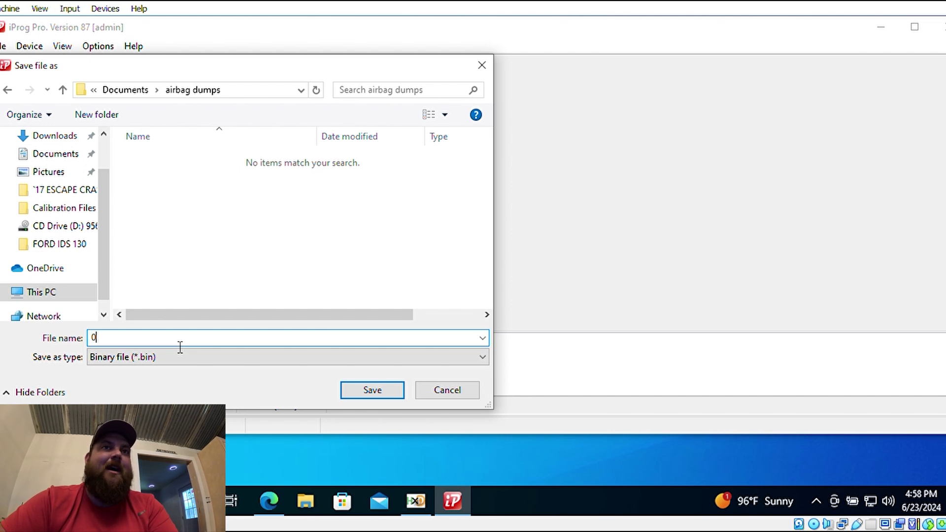
pyautogui.write('6mustang')
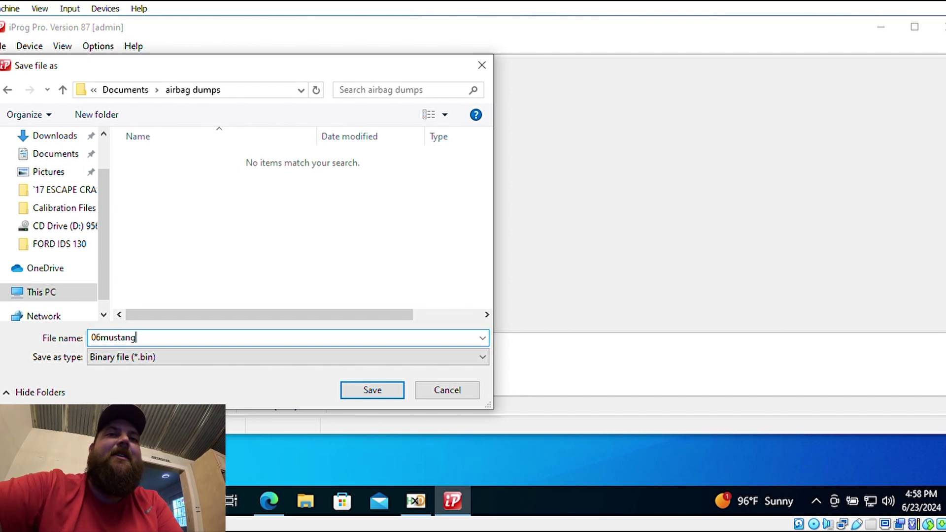
pyautogui.write('crash')
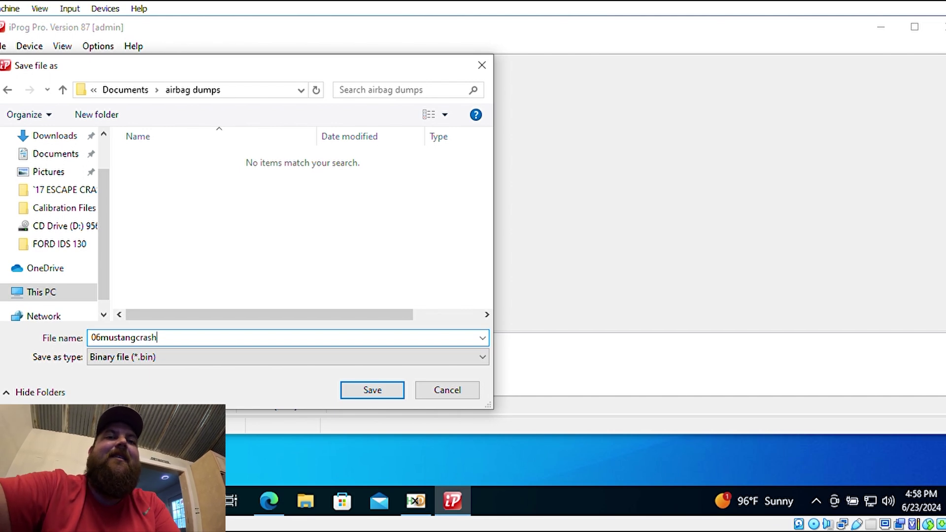
pyautogui.click(352, 389)
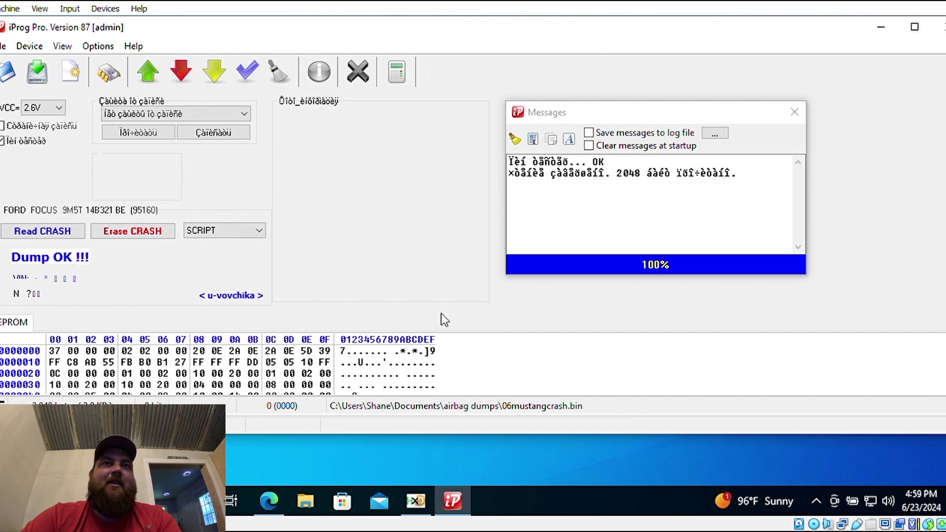
# Switch to the HxD hex editor and open 06mustangcrash.bin from the airbag dumps folder in Documents
pyautogui.click(421, 502)
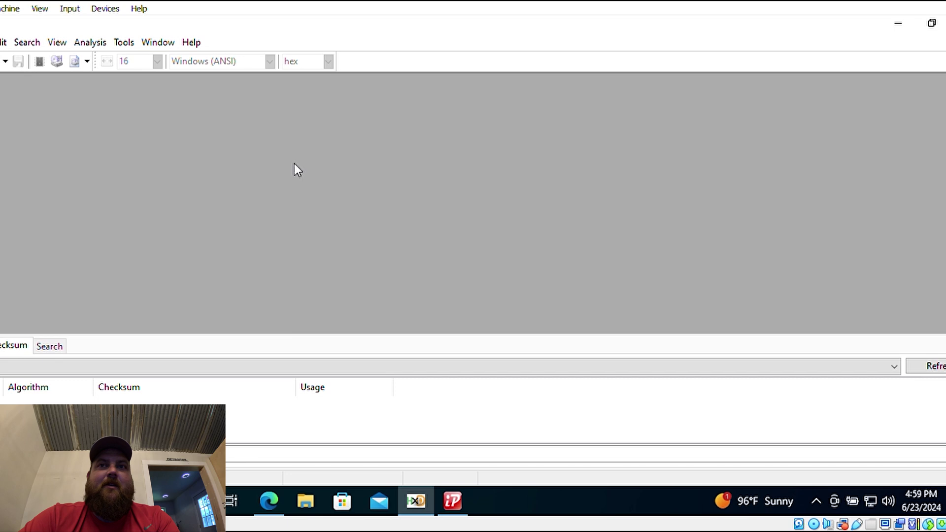
pyautogui.click(1, 42)
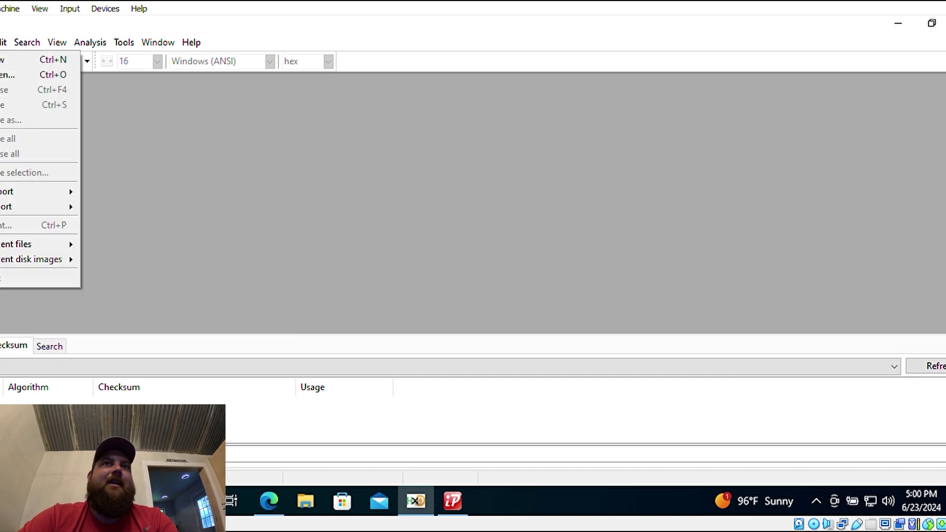
pyautogui.click(6, 59)
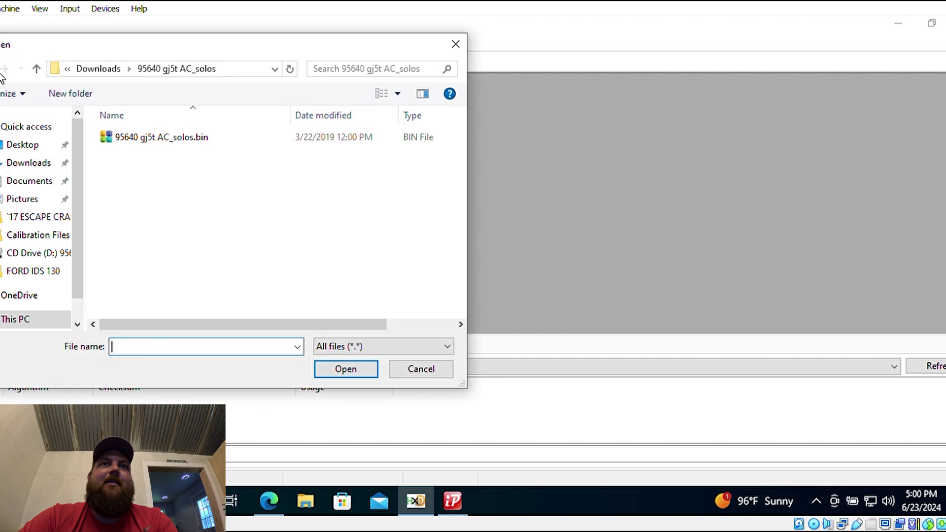
pyautogui.click(35, 69)
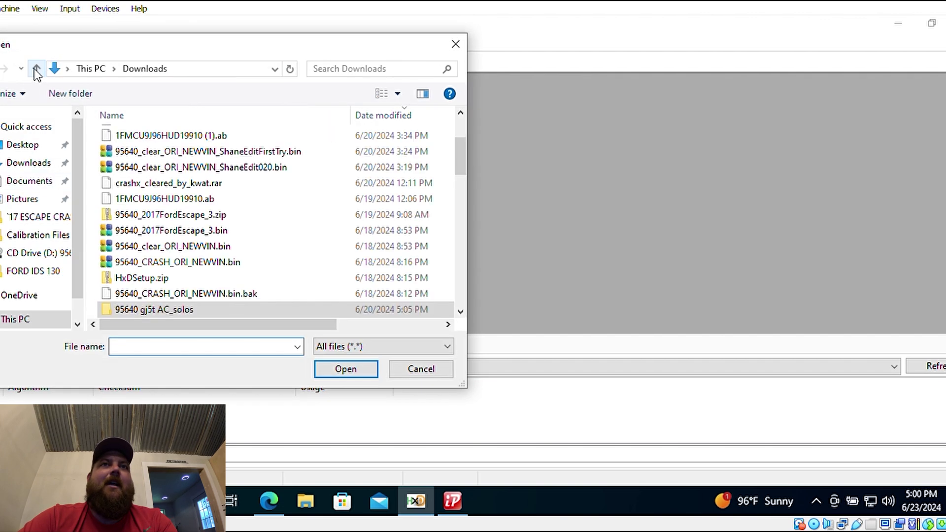
pyautogui.click(30, 181)
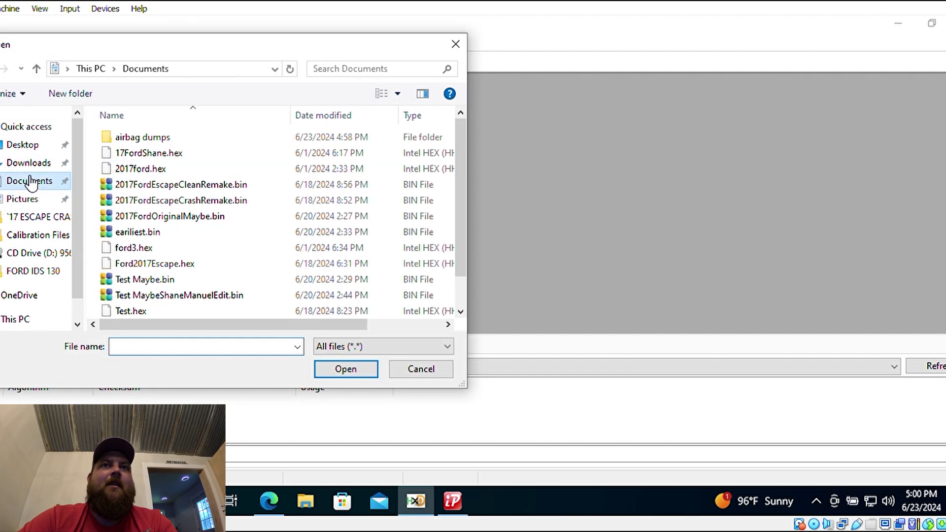
pyautogui.doubleClick(164, 139)
pyautogui.click(165, 141)
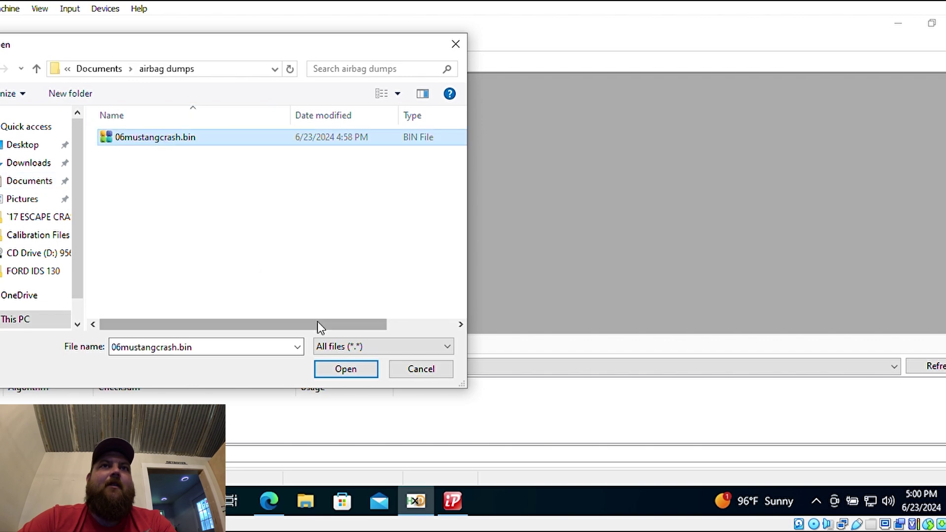
pyautogui.click(345, 373)
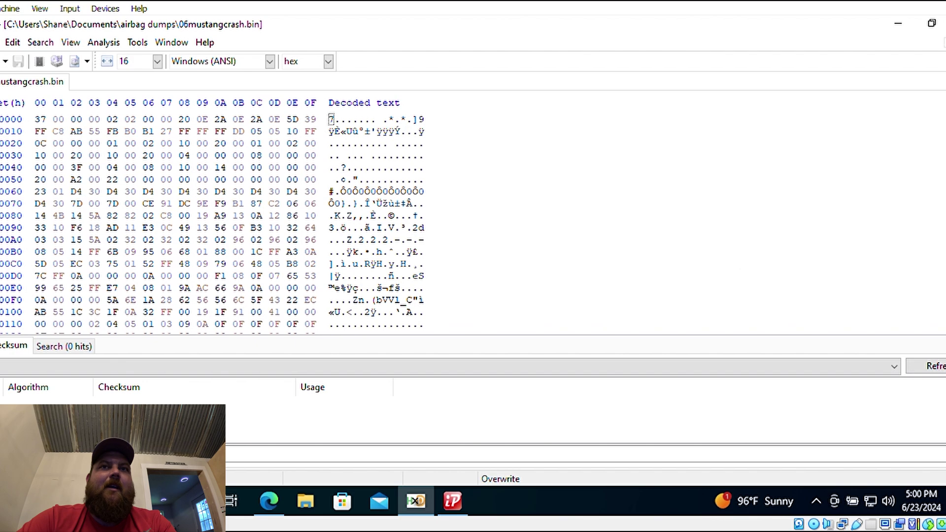
# Examine the full hex dump of 06mustangcrash.bin from offset 0000 to the last row at 07F0
pyautogui.scroll(-2, 212, 217)
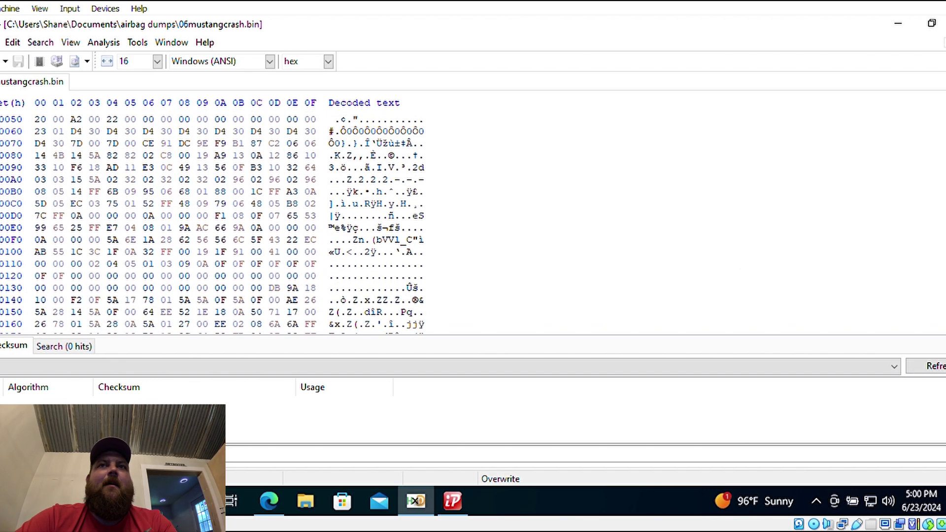
pyautogui.scroll(-6, 212, 222)
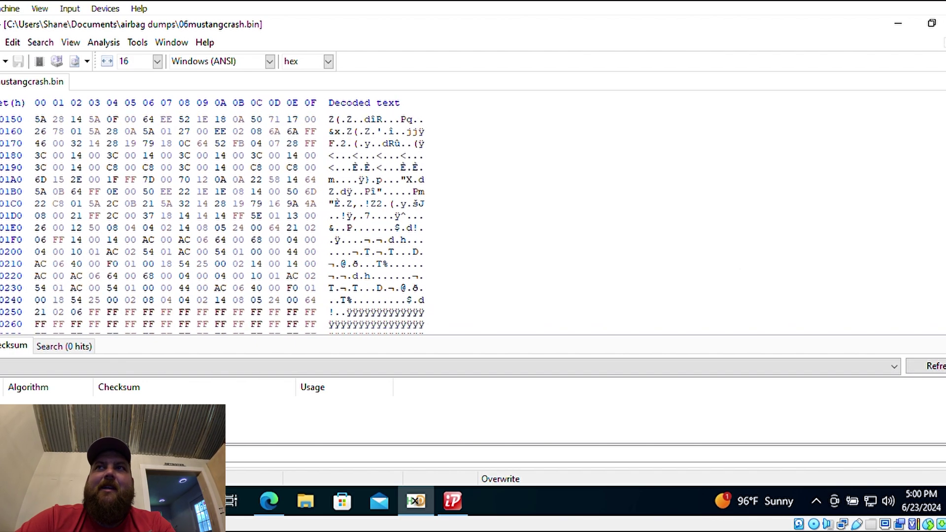
pyautogui.scroll(-2, 212, 221)
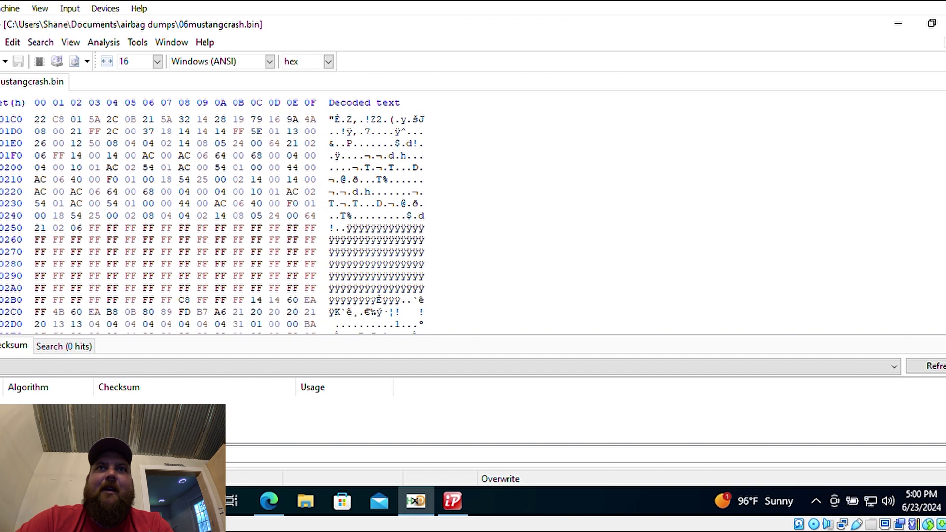
pyautogui.scroll(-2, 212, 222)
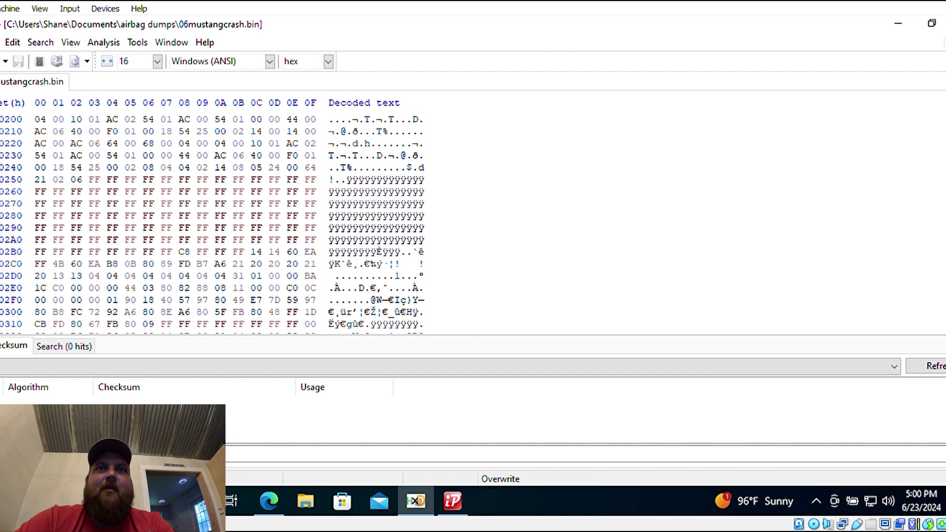
pyautogui.scroll(-3, 212, 221)
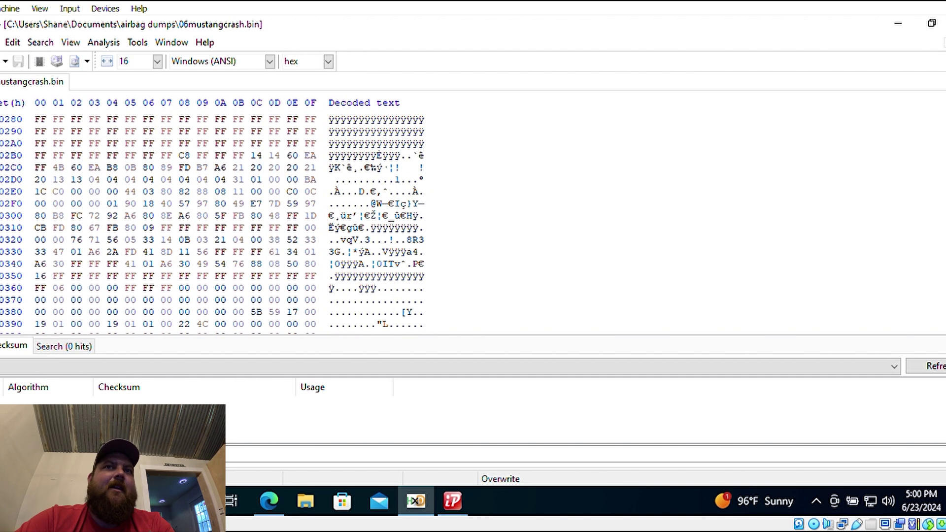
pyautogui.scroll(-3, 212, 222)
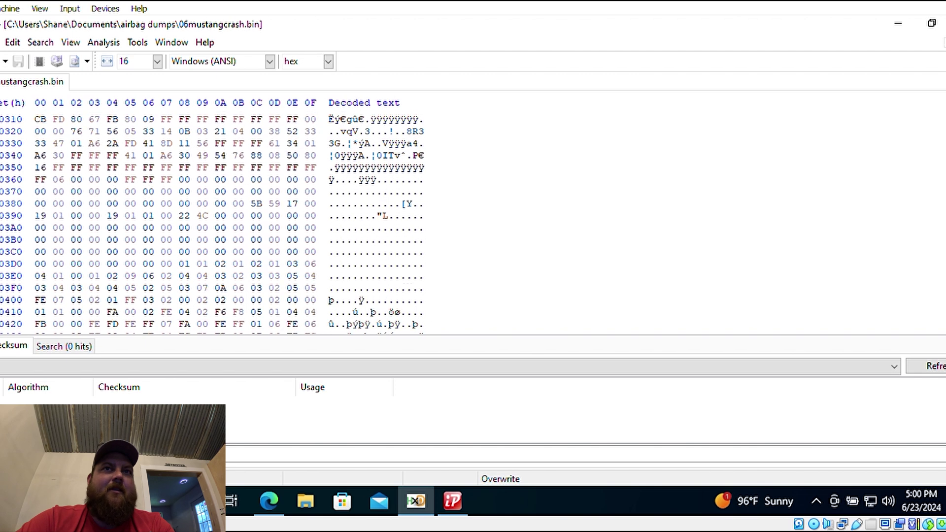
pyautogui.scroll(-8, 212, 221)
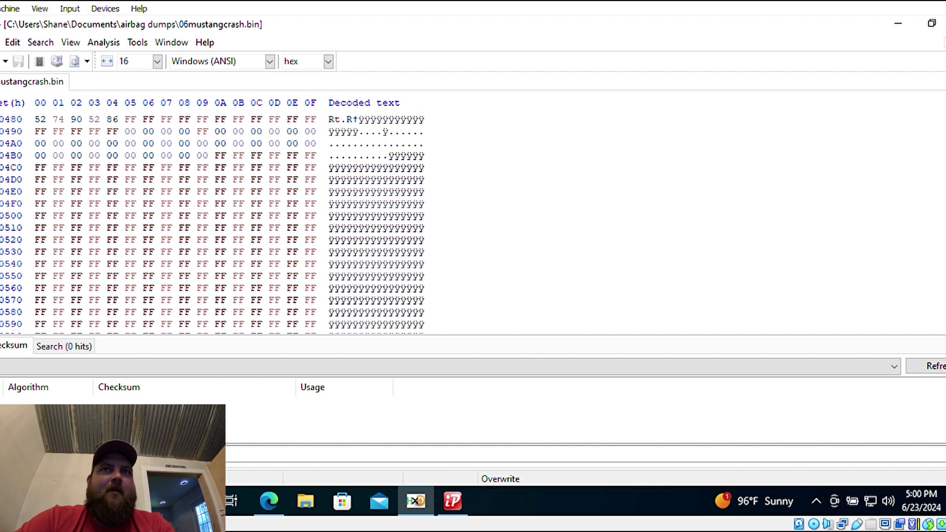
pyautogui.scroll(-8, 212, 222)
pyautogui.scroll(-6, 212, 222)
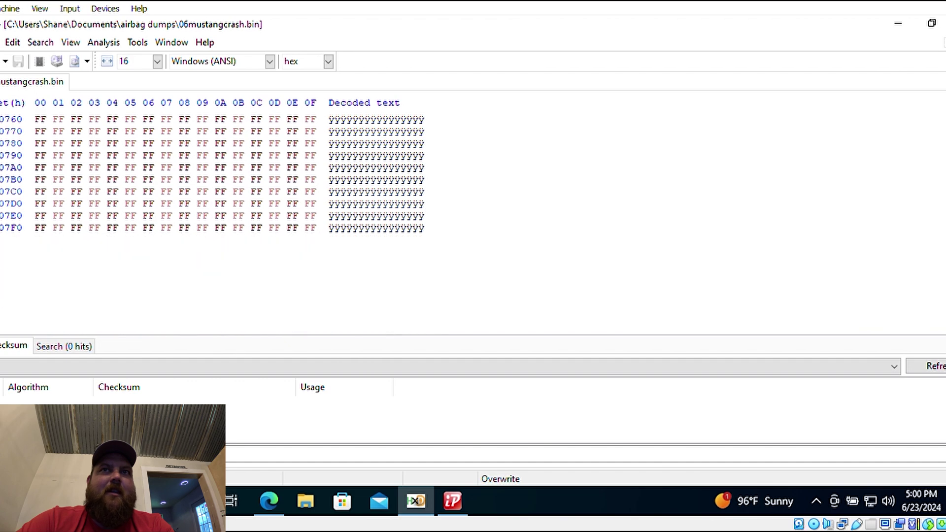
pyautogui.scroll(18, 211, 221)
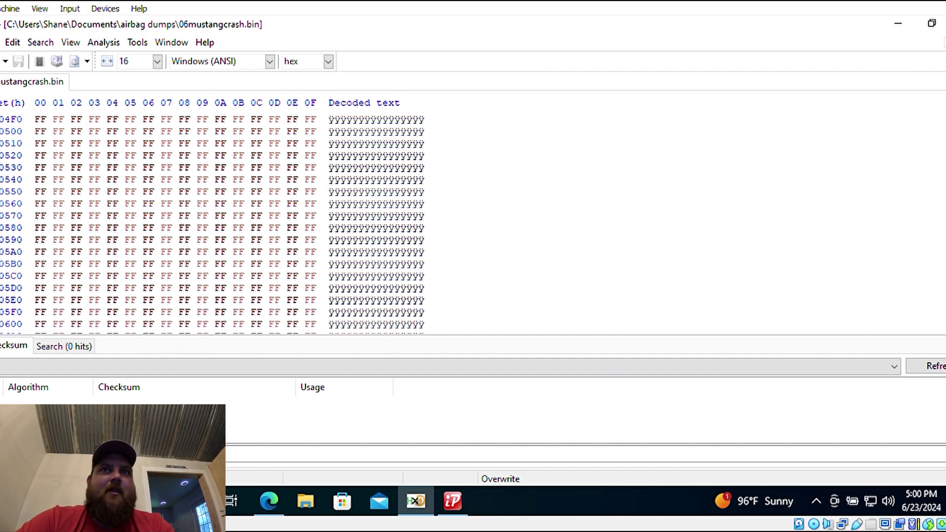
pyautogui.scroll(11, 212, 221)
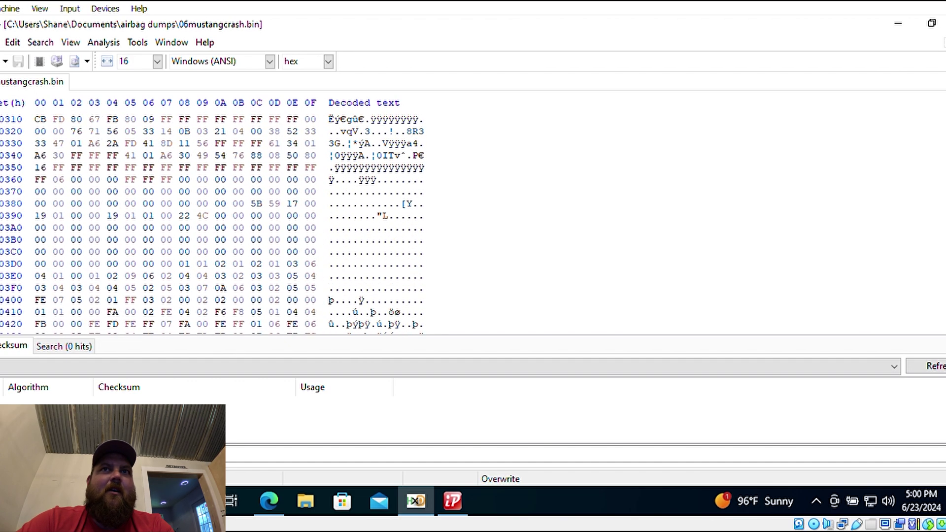
pyautogui.scroll(10, 224, 185)
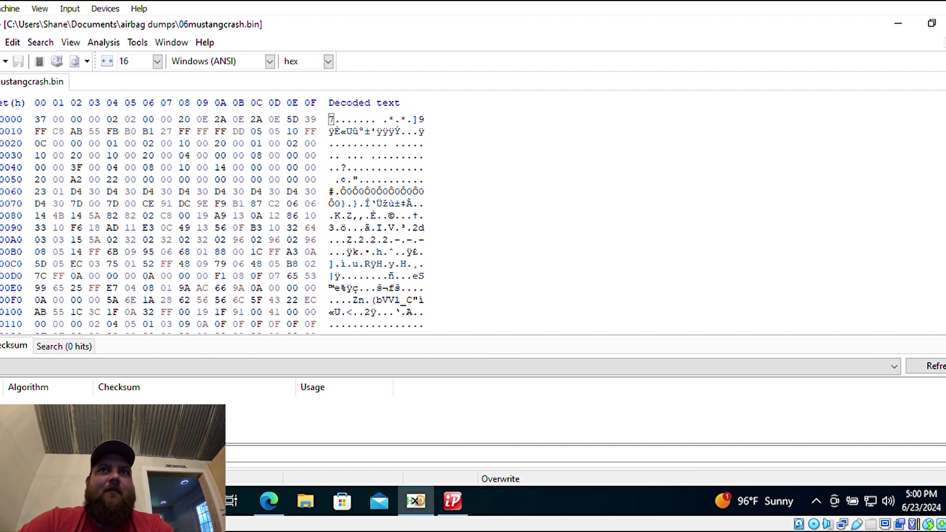
# Compare the populated data rows of the dump with the FF-filled rows from offset 04C0 onward
pyautogui.scroll(-7, 225, 219)
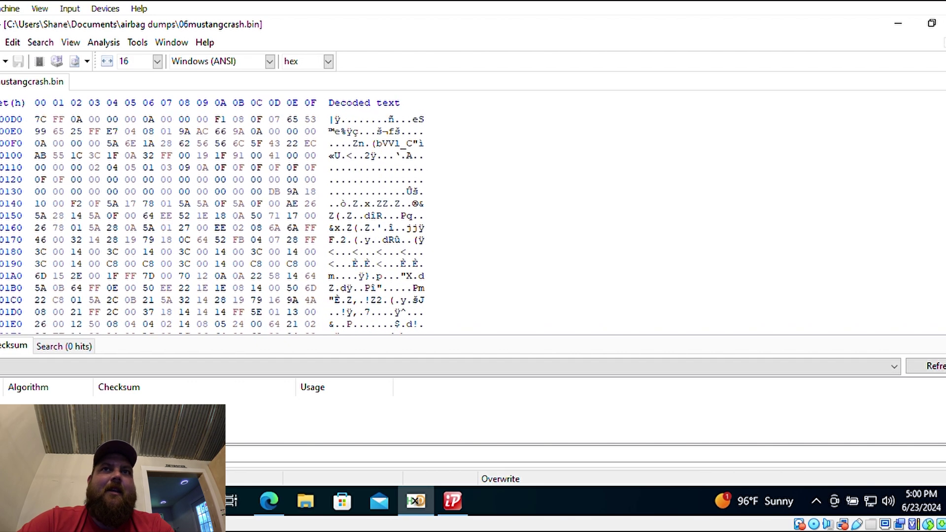
pyautogui.scroll(-2, 225, 220)
pyautogui.scroll(9, 224, 220)
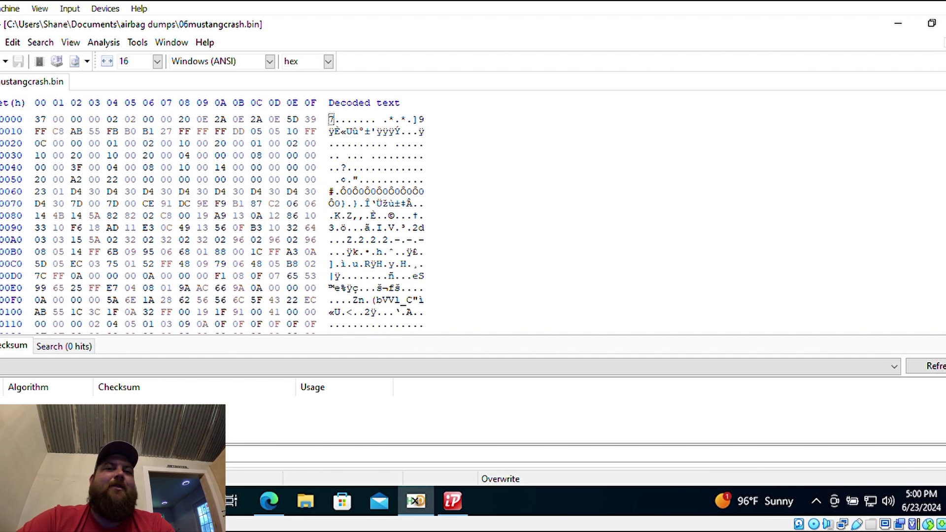
pyautogui.scroll(-20, 212, 221)
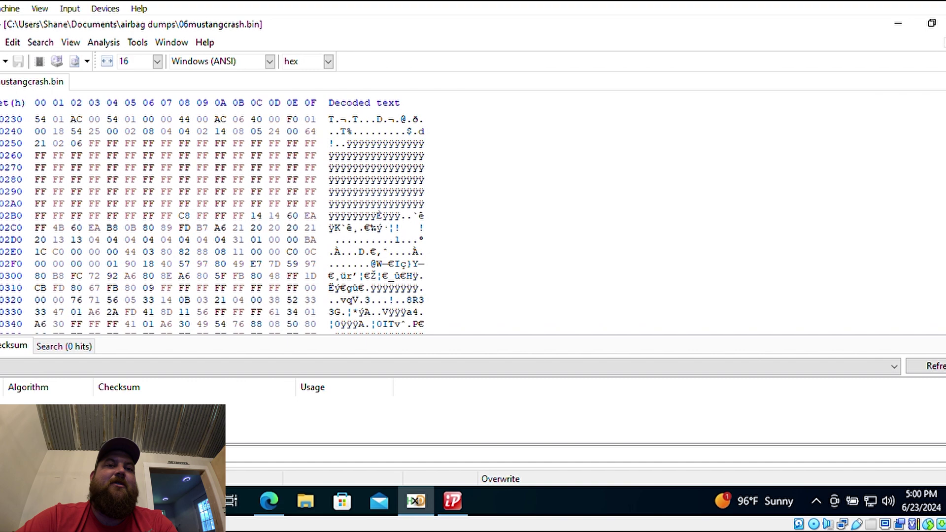
pyautogui.scroll(10, 212, 222)
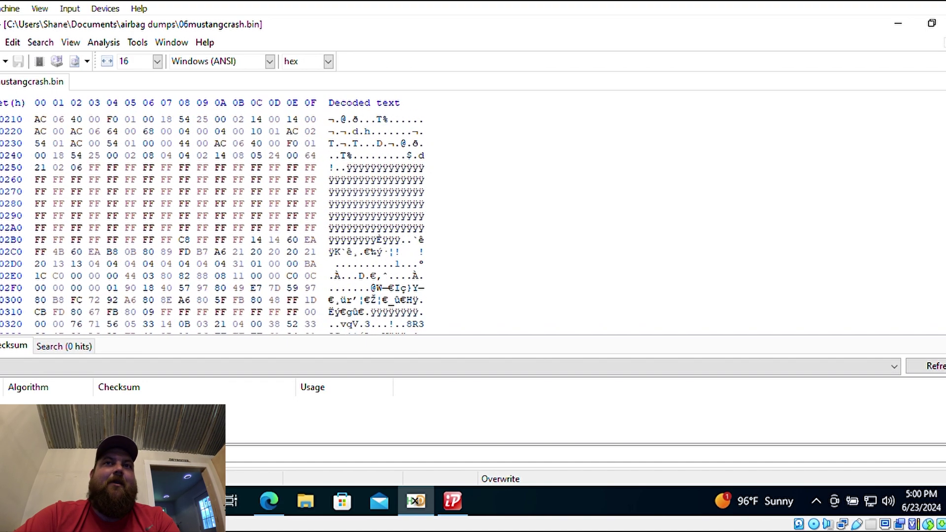
pyautogui.scroll(-10, 211, 222)
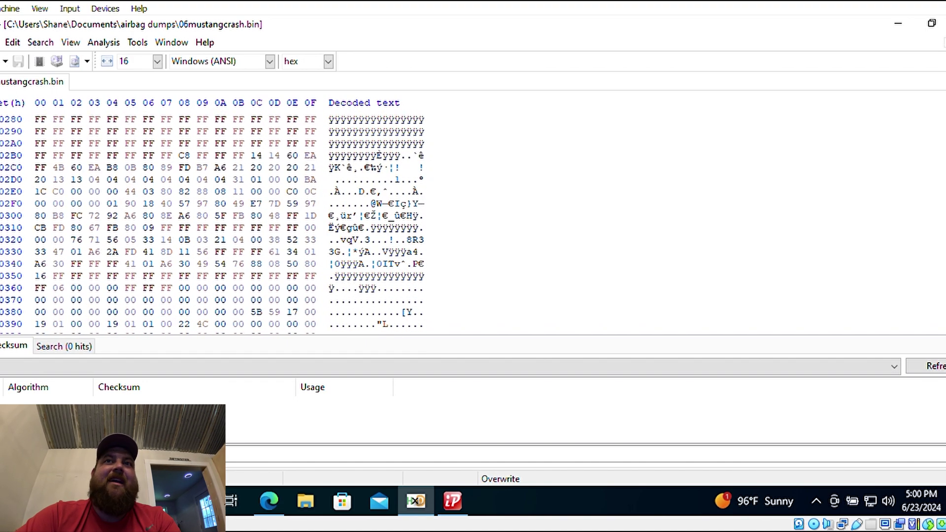
pyautogui.scroll(-5, 212, 222)
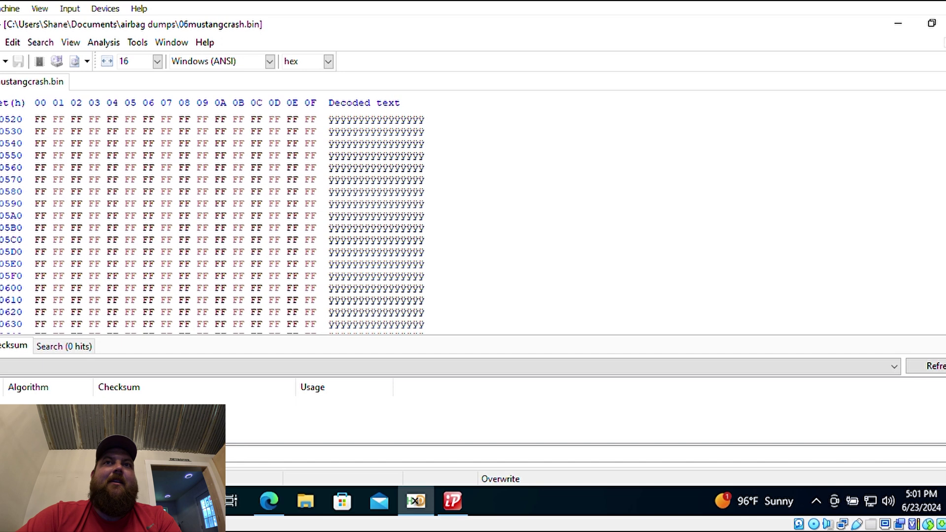
pyautogui.scroll(-11, 940, 275)
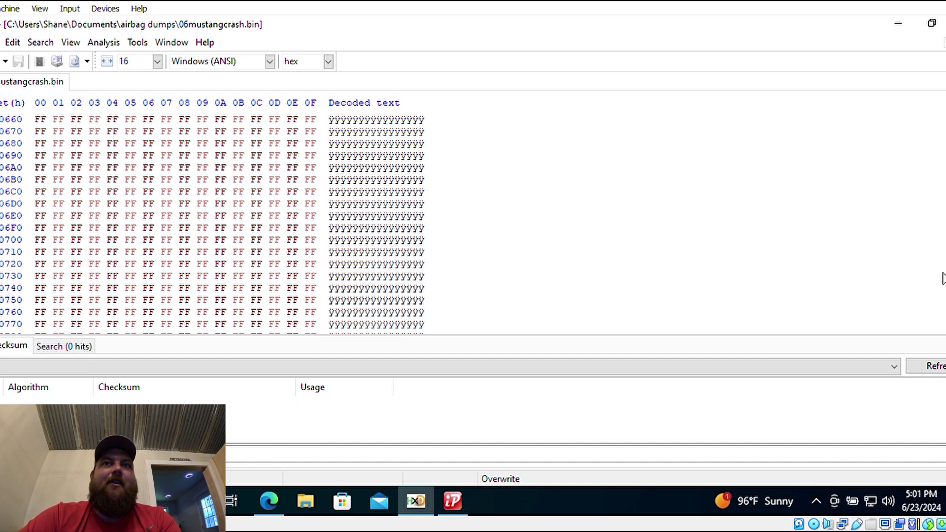
pyautogui.scroll(3, 941, 296)
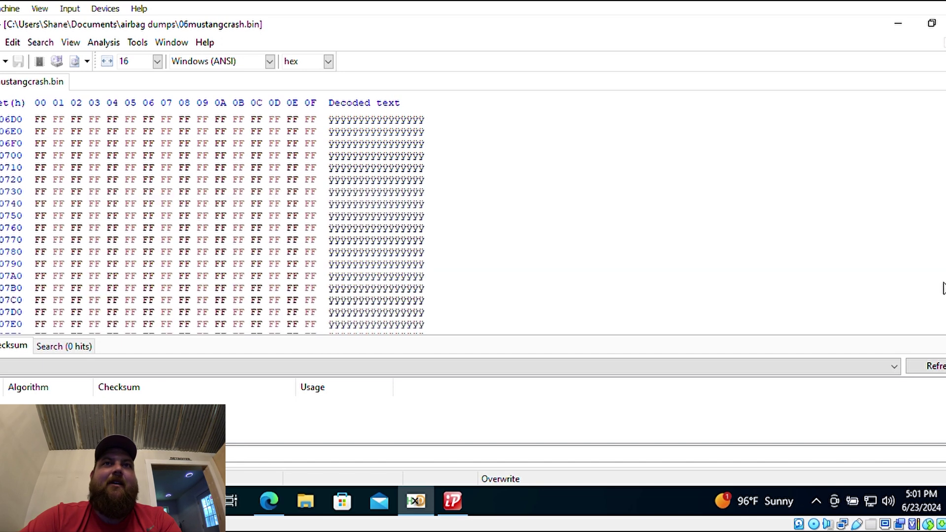
pyautogui.scroll(7, 941, 280)
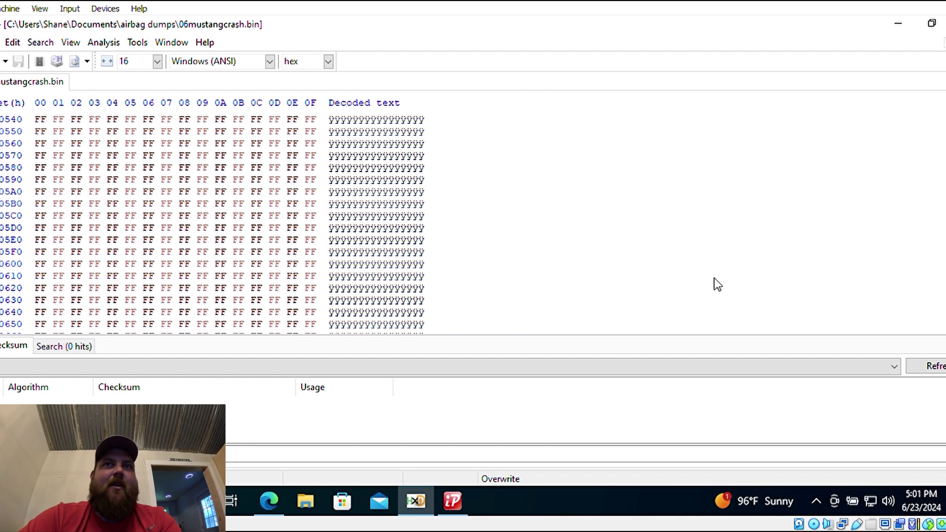
pyautogui.scroll(4, 472, 222)
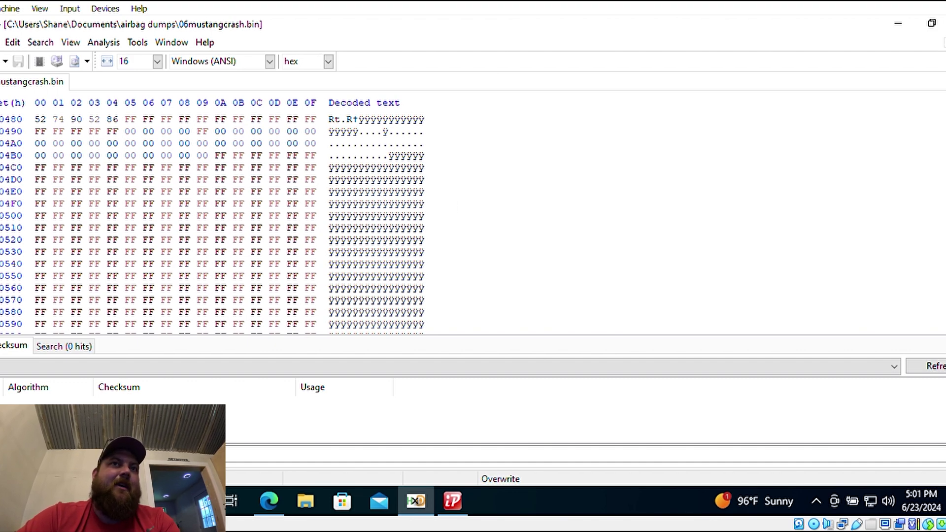
pyautogui.scroll(20, 517, 158)
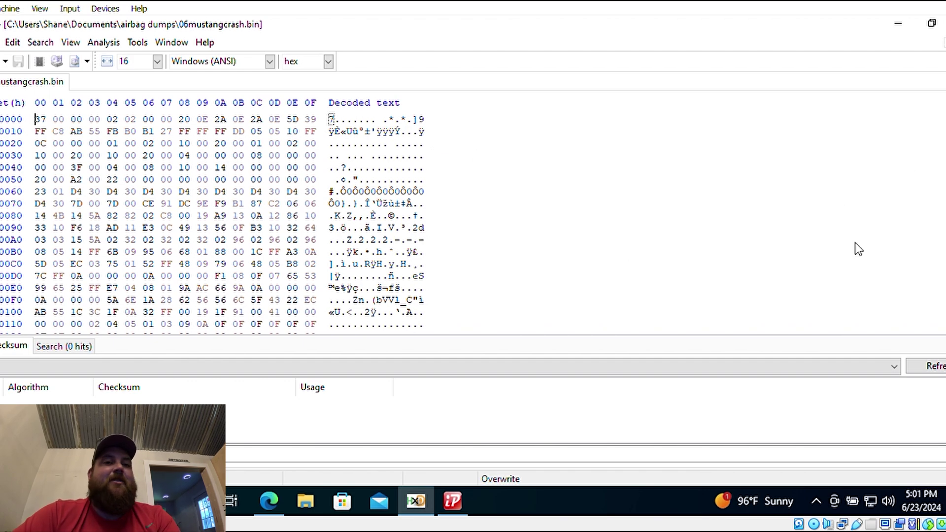
pyautogui.scroll(-20, 212, 222)
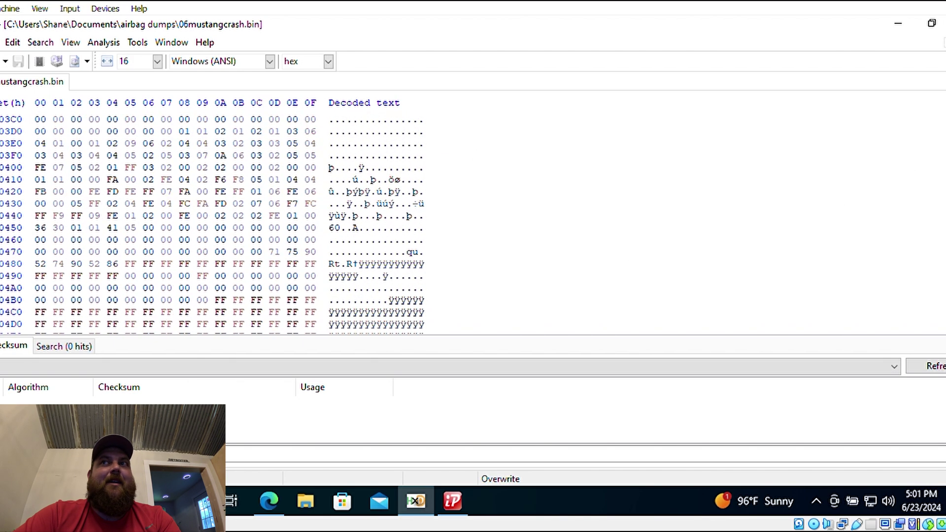
pyautogui.scroll(-6, 212, 222)
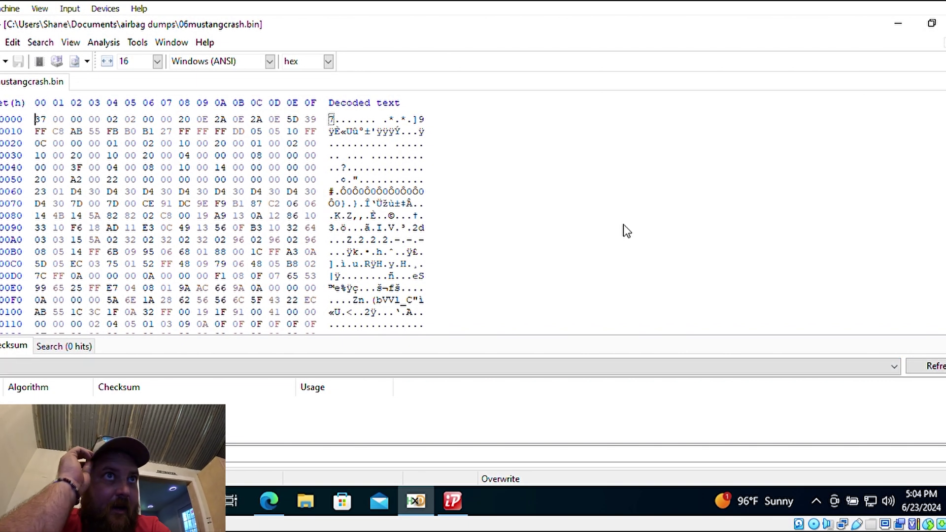
# Highlight the FF bytes from the end of the file back to offset 04D0 and clear the selection
pyautogui.scroll(-20, 211, 222)
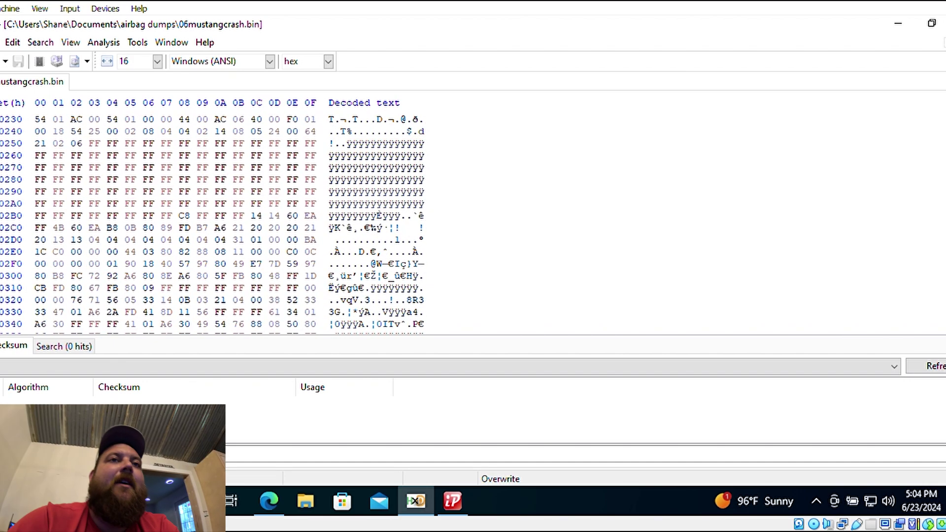
pyautogui.scroll(-16, 211, 222)
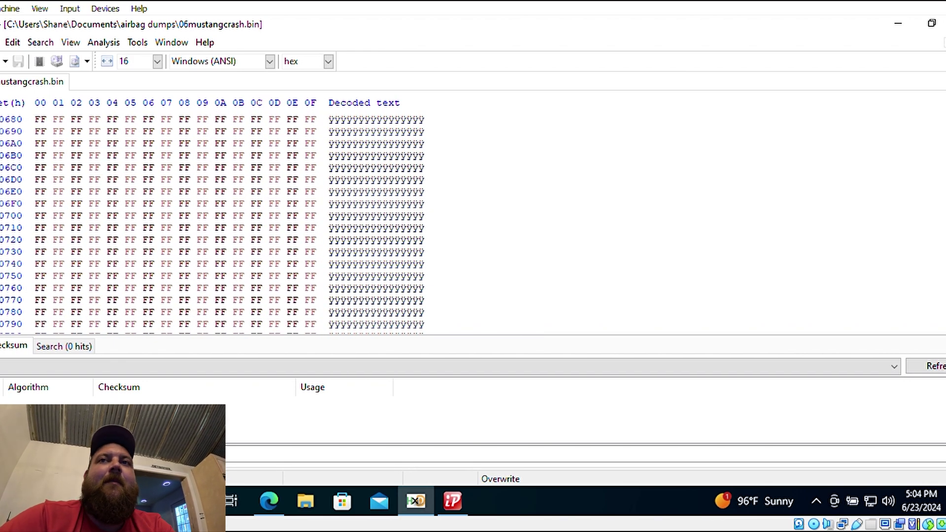
pyautogui.scroll(1, 211, 222)
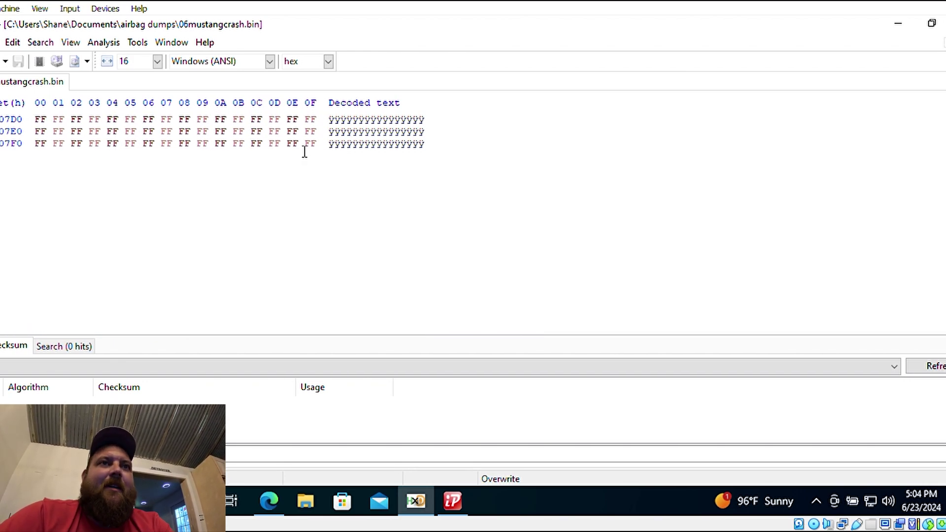
pyautogui.moveTo(318, 145); pyautogui.dragTo(31, 217)
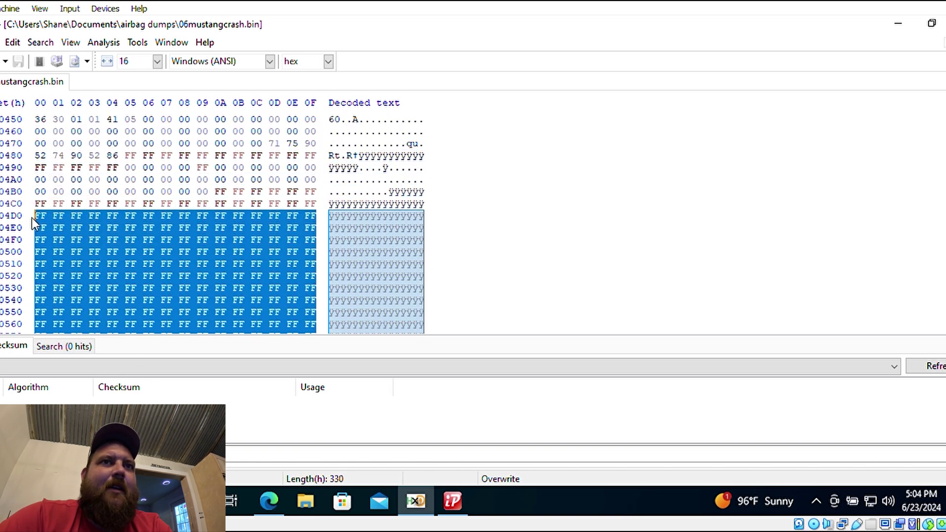
pyautogui.moveTo(32, 218); pyautogui.dragTo(31, 218)
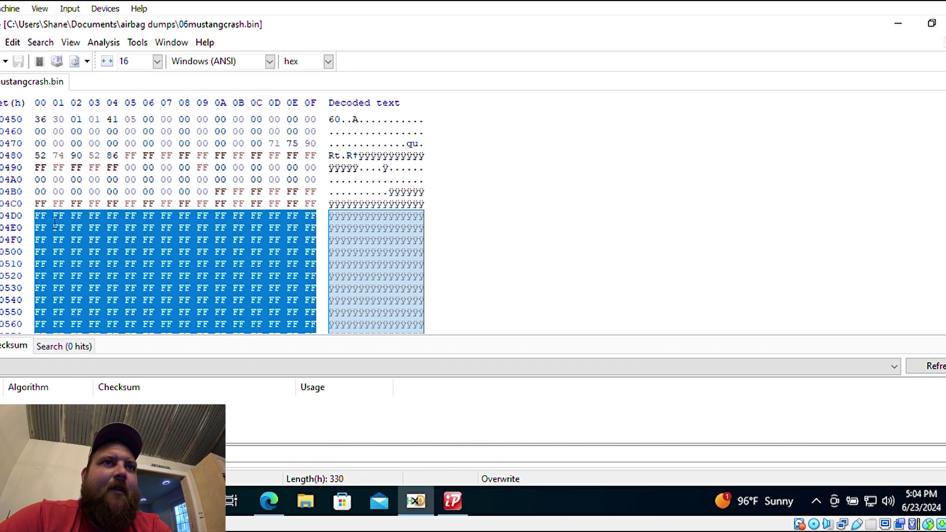
pyautogui.click(306, 205)
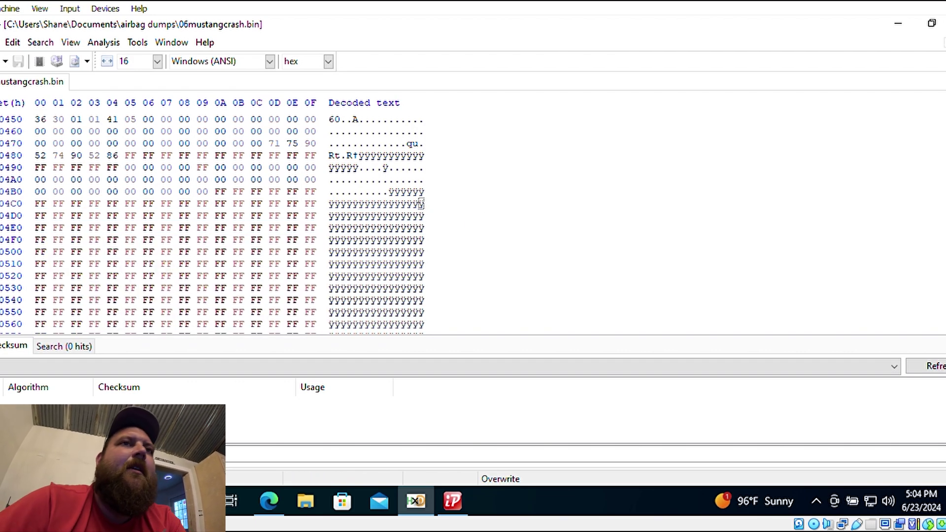
# Review the crash data rows from offset 0000 again, checking through the FF-filled area up to offset 07F0
pyautogui.scroll(12, 211, 222)
pyautogui.scroll(11, 212, 221)
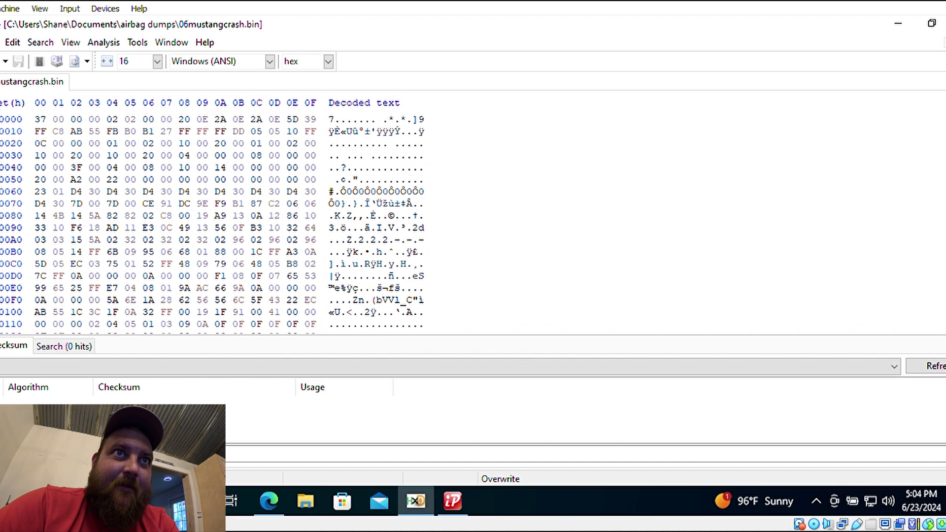
pyautogui.scroll(-6, 212, 221)
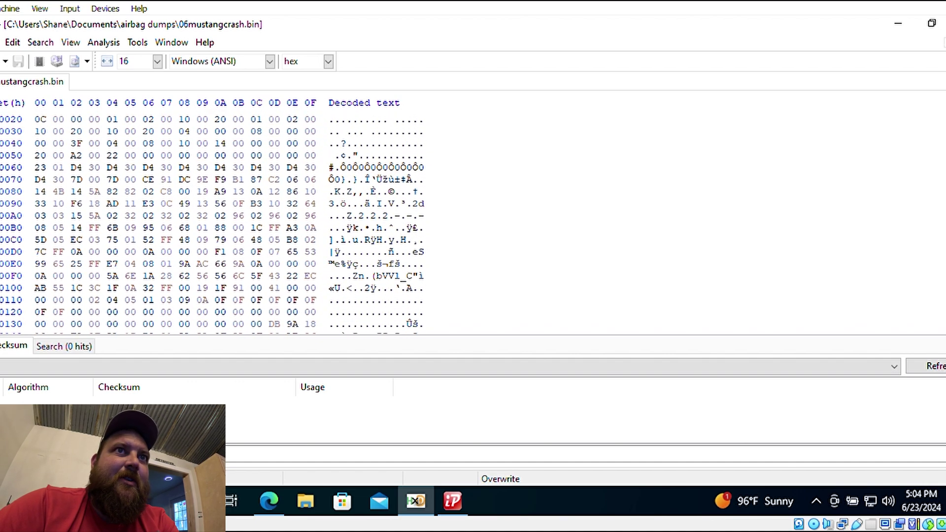
pyautogui.scroll(-5, 212, 222)
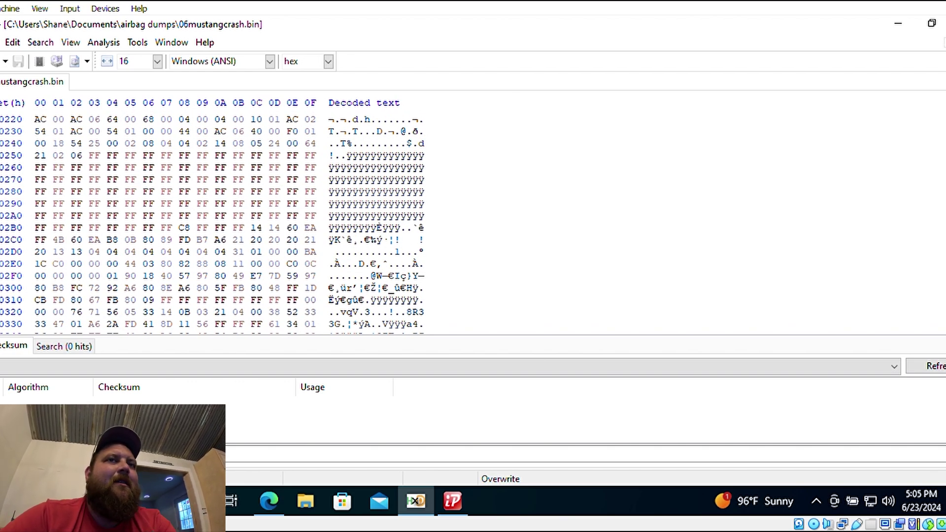
pyautogui.scroll(-4, 212, 222)
pyautogui.scroll(-9, 420, 143)
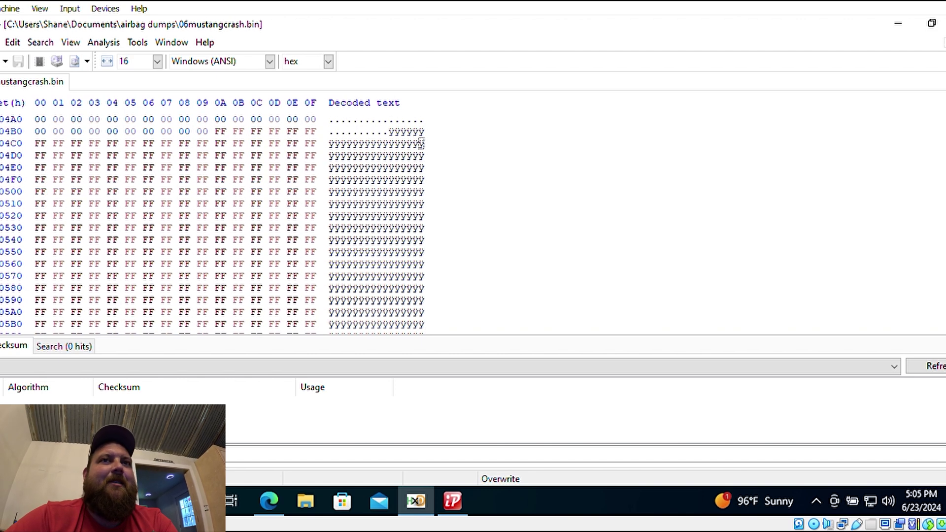
pyautogui.scroll(-5, 420, 144)
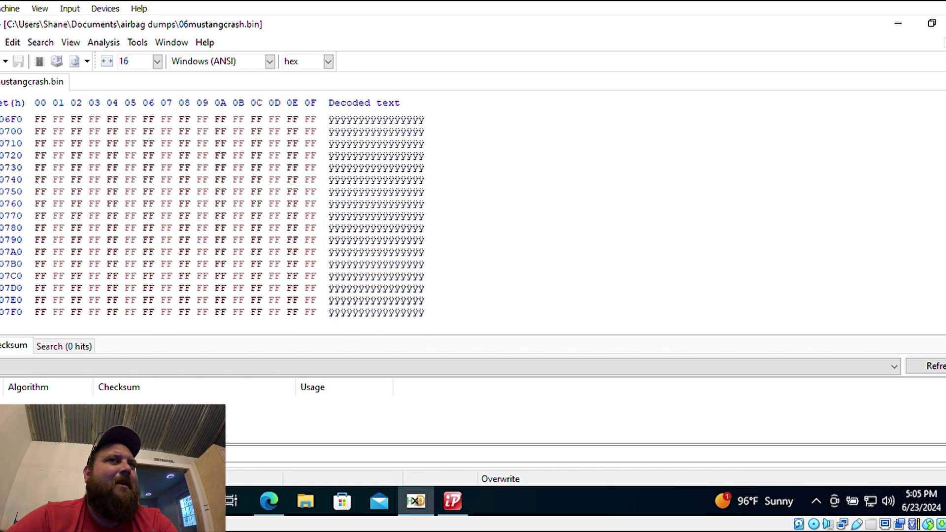
# Overwrite the crash data starting at offset 0000 with the copied block of FF bytes
pyautogui.scroll(20, 212, 222)
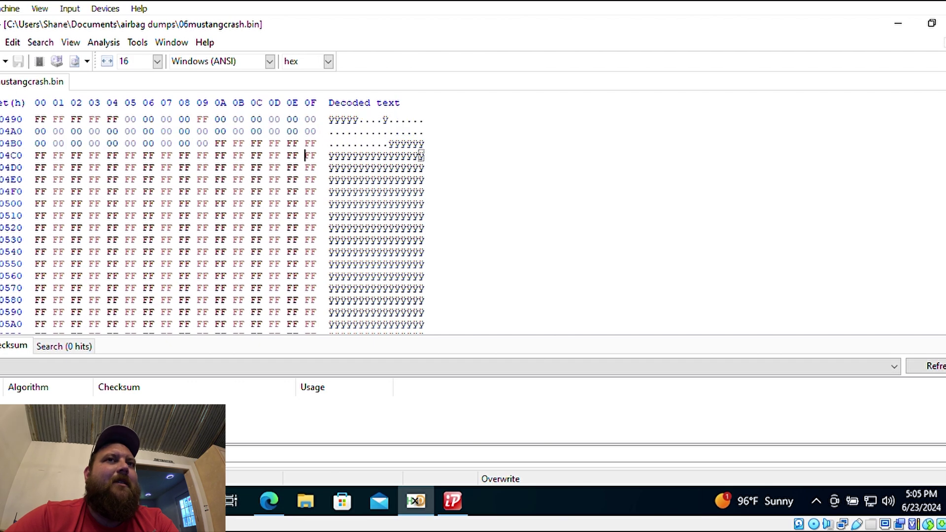
pyautogui.scroll(2, 211, 222)
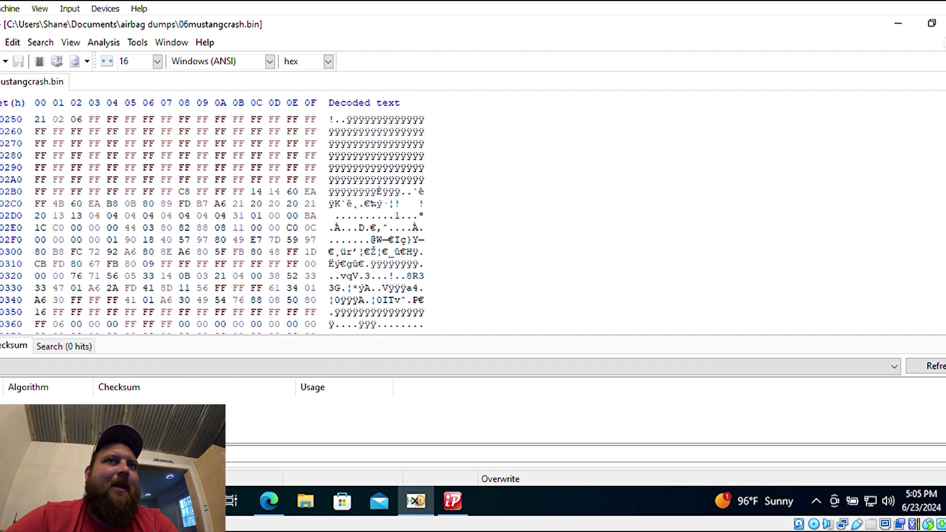
pyautogui.scroll(5, 212, 222)
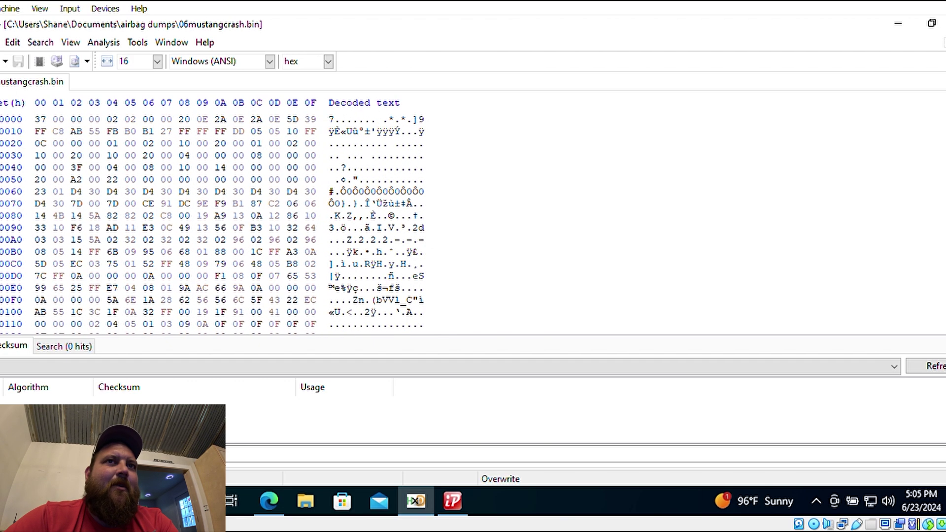
pyautogui.scroll(3, 212, 222)
pyautogui.scroll(5, 212, 222)
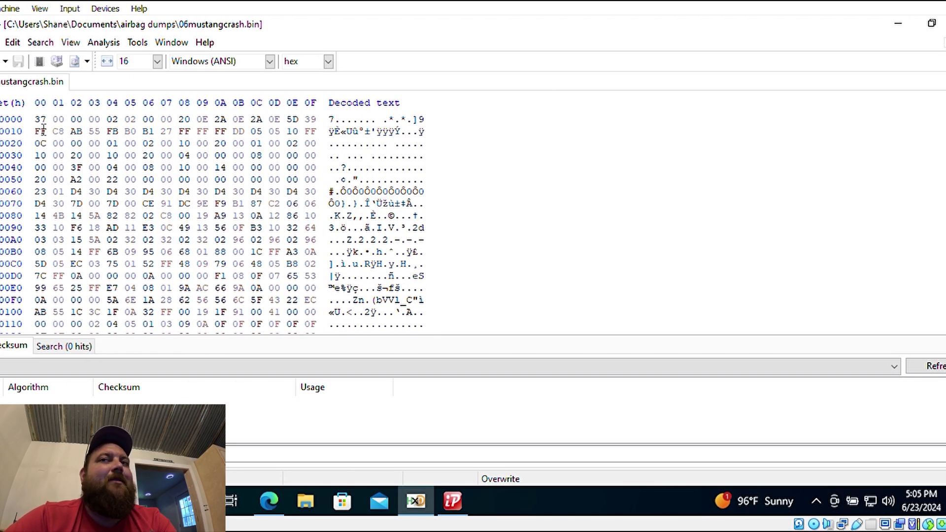
pyautogui.moveTo(36, 118)
pyautogui.mouseDown()
pyautogui.moveTo(93, 131)
pyautogui.moveTo(104, 121)
pyautogui.moveTo(36, 129)
pyautogui.mouseUp()
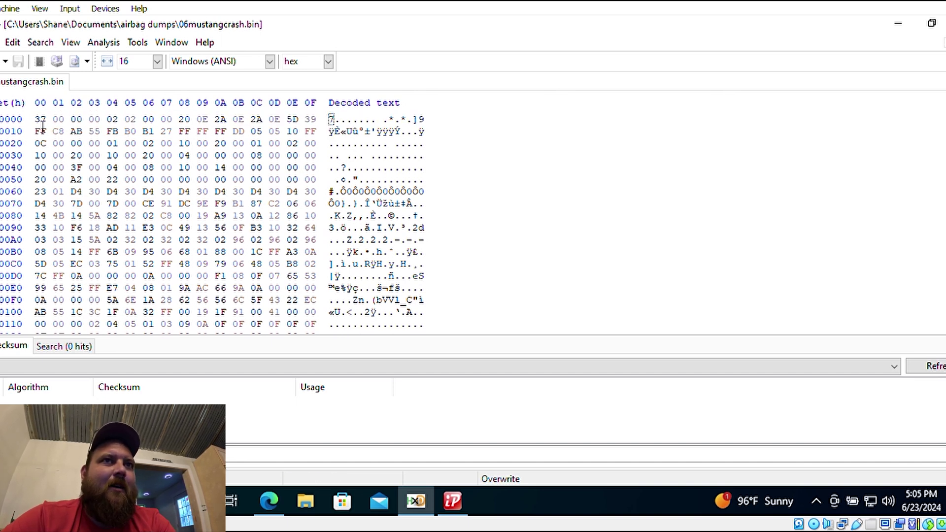
pyautogui.rightClick(35, 121)
pyautogui.click(74, 193)
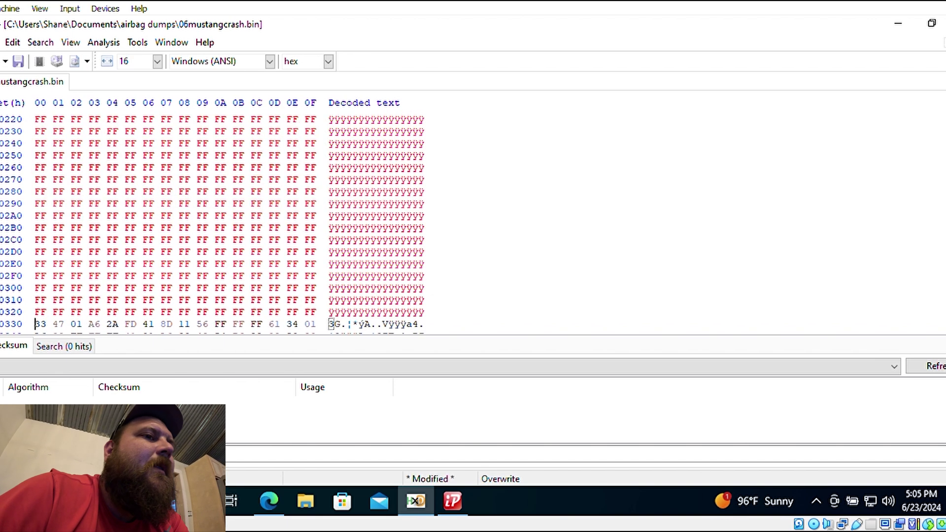
# Overwrite the remaining data from offset 0330 with the same FF block and check the dump back to offset 0000
pyautogui.scroll(-4, 518, 259)
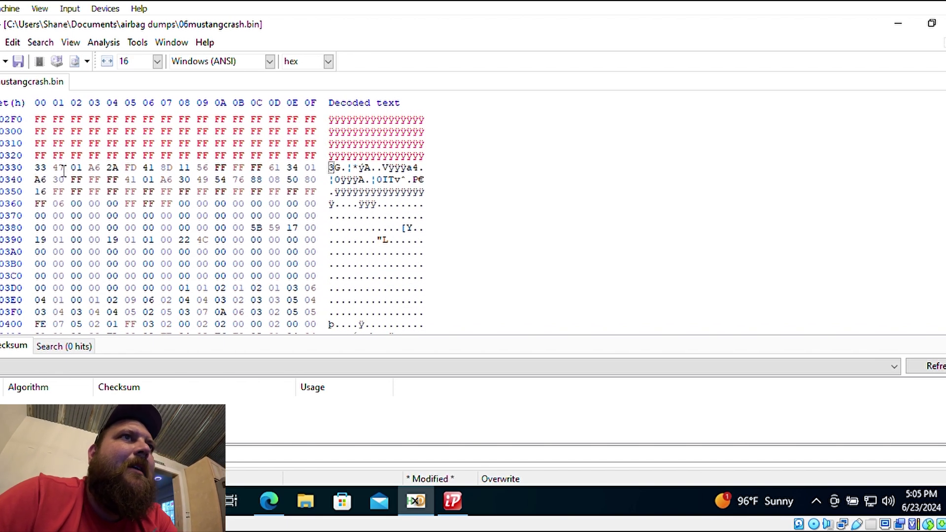
pyautogui.rightClick(37, 168)
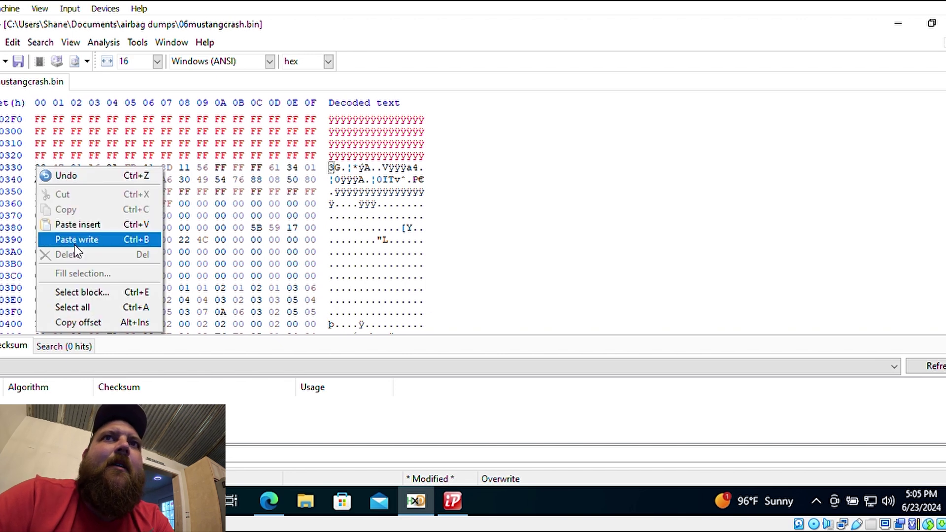
pyautogui.click(74, 239)
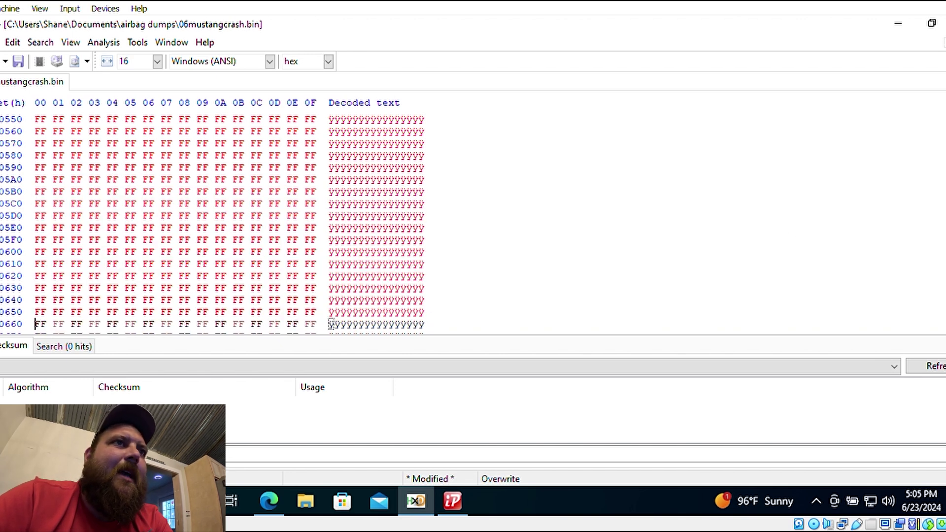
pyautogui.scroll(-5, 226, 221)
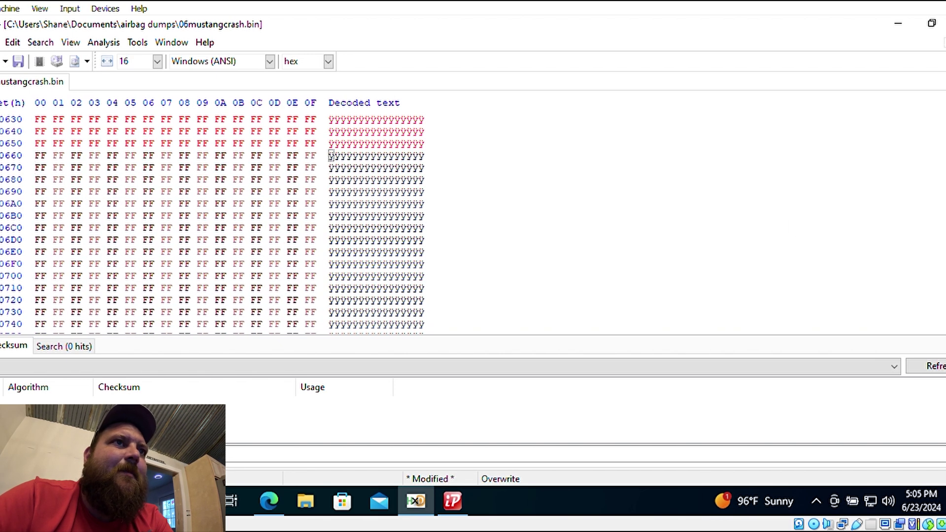
pyautogui.scroll(20, 212, 222)
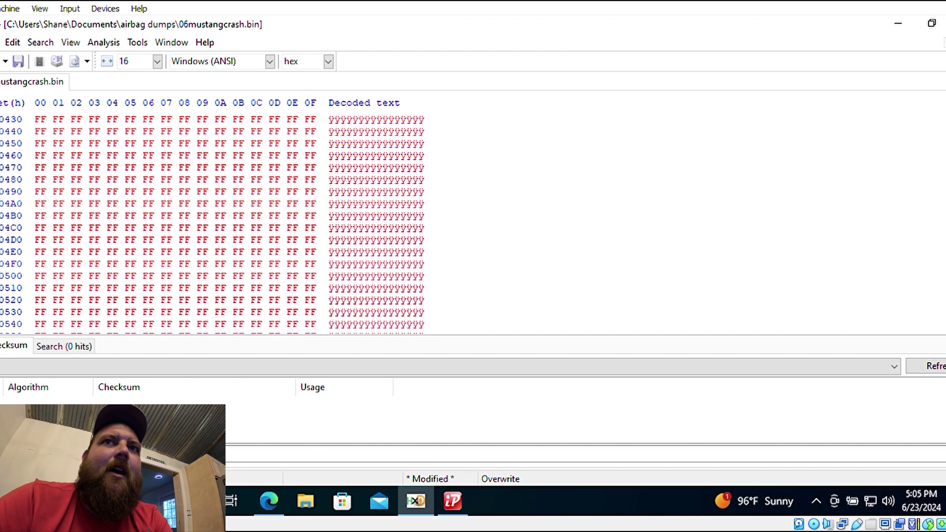
pyautogui.scroll(8, 212, 221)
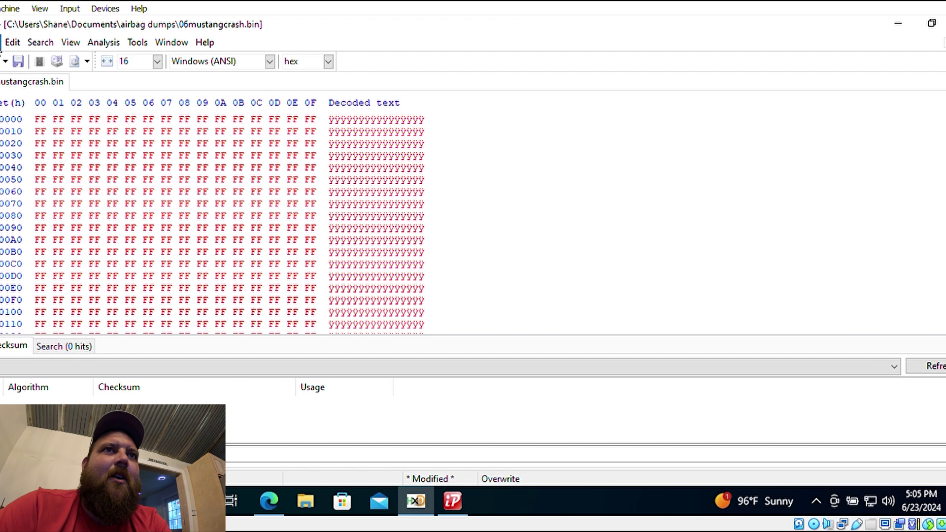
# Save the blanked dump as a new file named 06mustangcrashblankdemo.bin in the airbag dumps folder
pyautogui.click(0, 44)
pyautogui.click(23, 123)
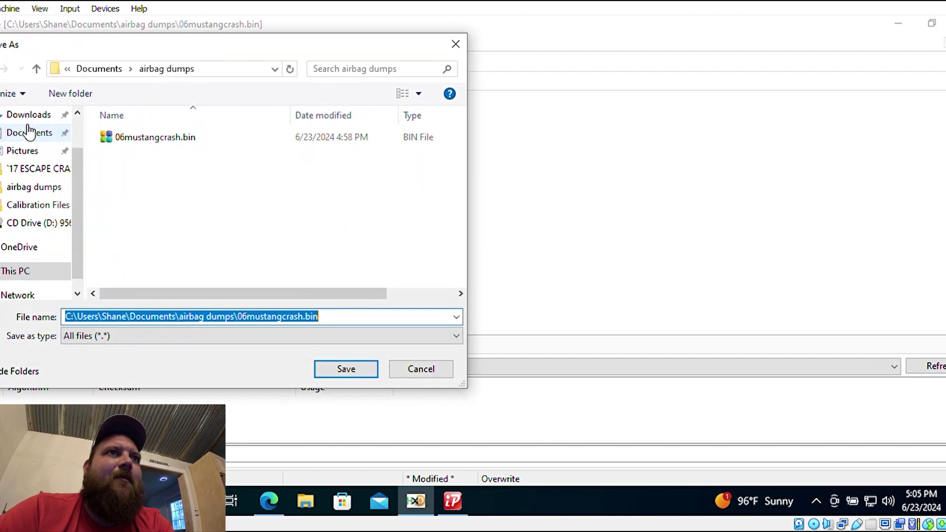
pyautogui.click(295, 317)
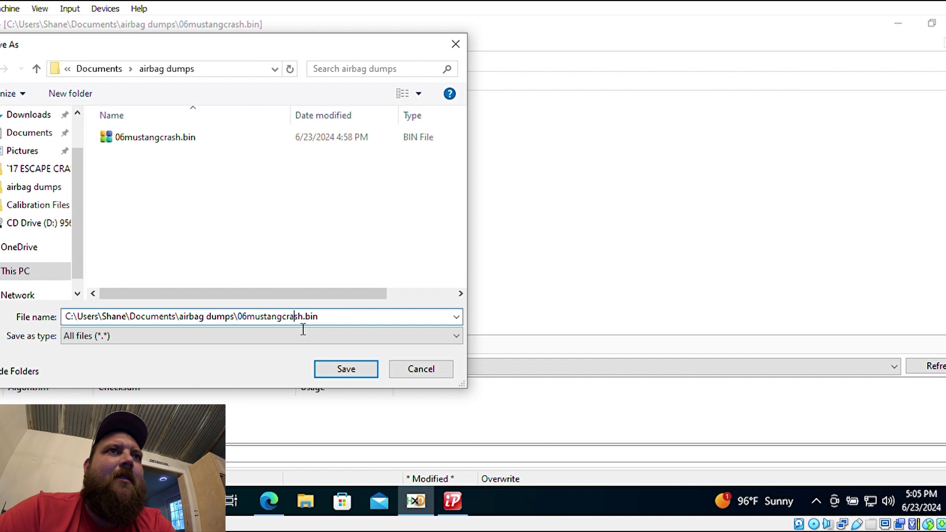
pyautogui.click(318, 318)
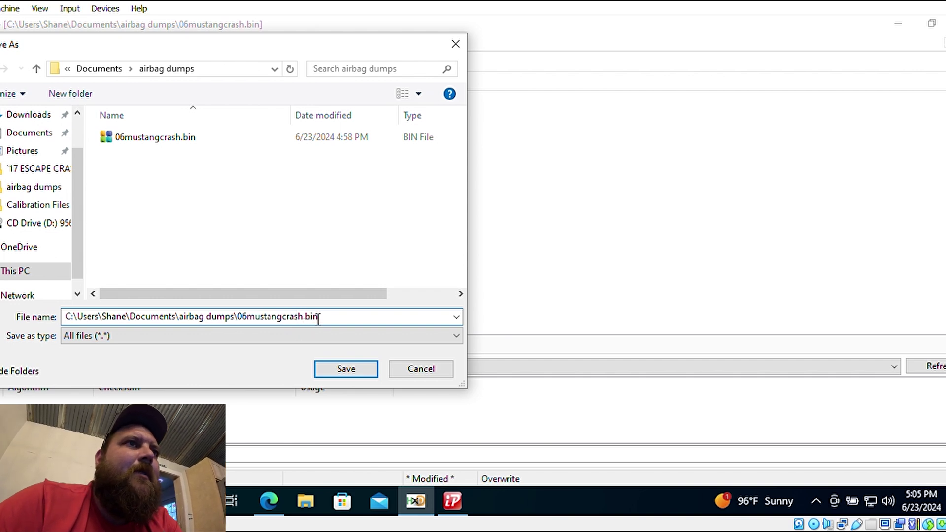
pyautogui.click(307, 317)
pyautogui.write('blankdemo')
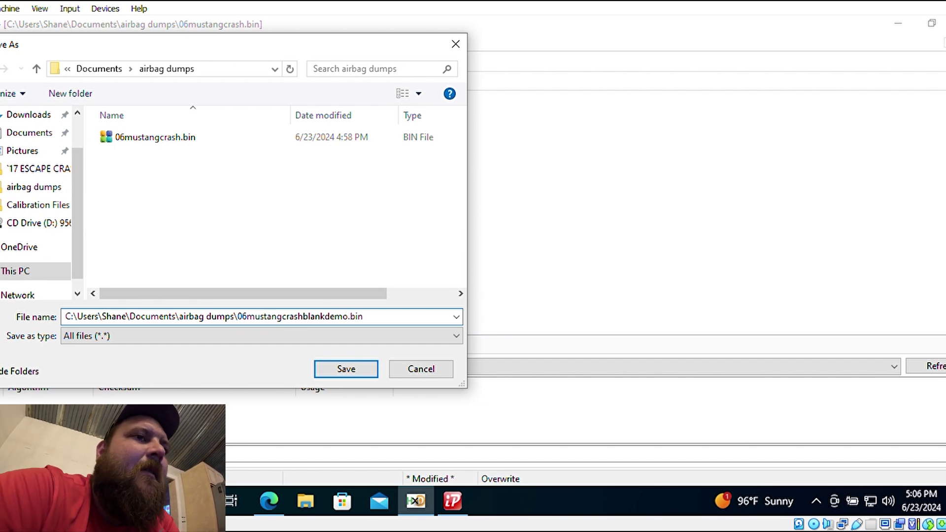
pyautogui.click(354, 369)
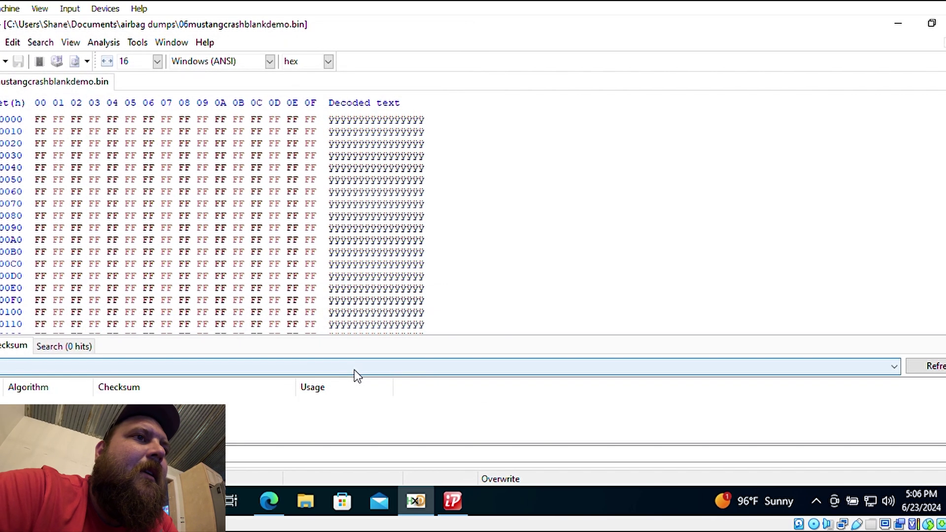
# Switch to iProg Pro and load 06mustangcrashblankdemo.bin from the airbag dumps folder in Documents
pyautogui.click(899, 25)
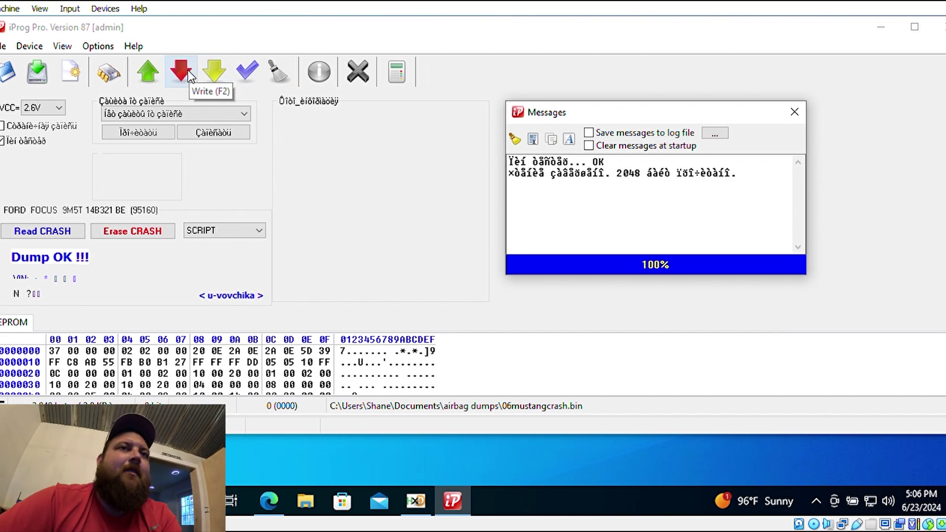
pyautogui.click(3, 46)
pyautogui.click(28, 86)
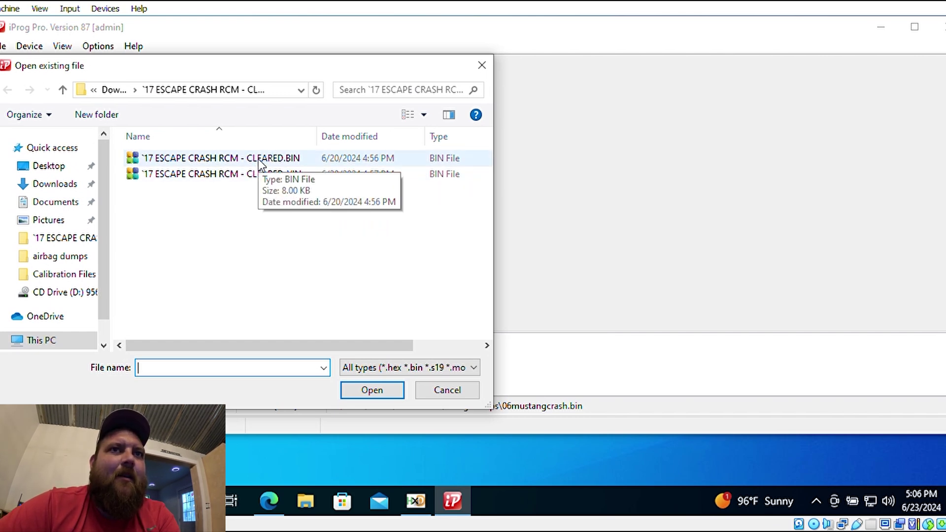
pyautogui.click(225, 160)
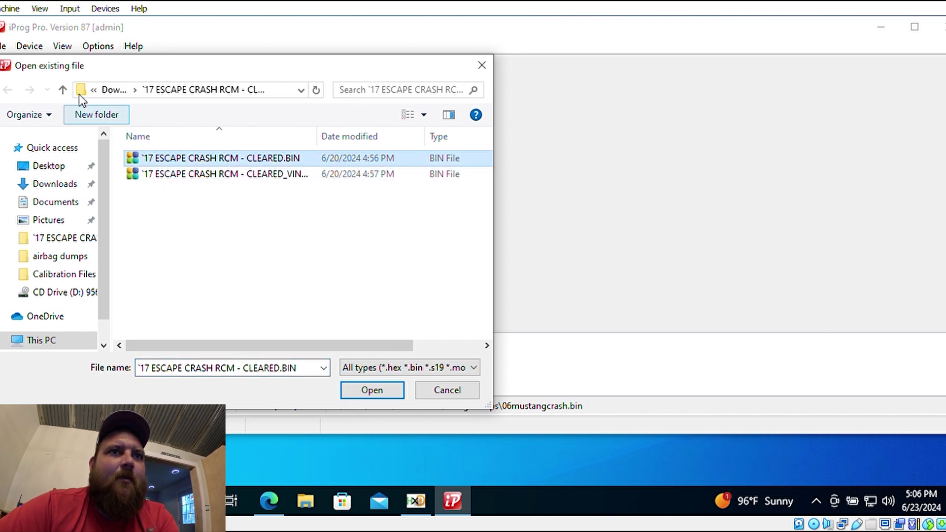
pyautogui.click(63, 91)
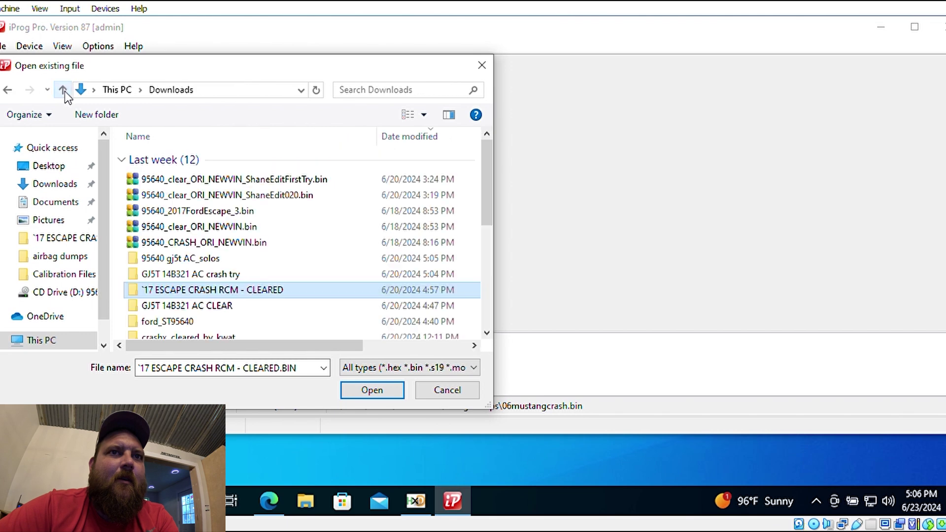
pyautogui.click(74, 203)
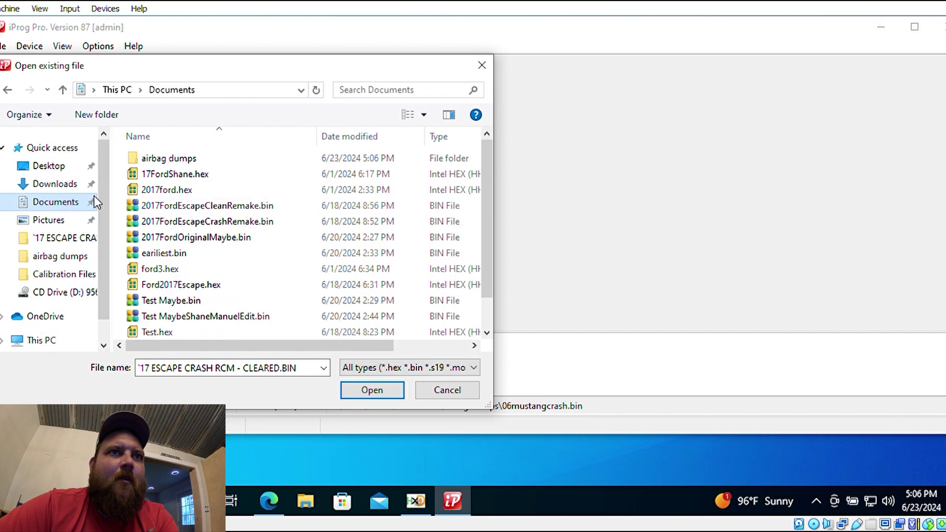
pyautogui.doubleClick(200, 157)
pyautogui.click(203, 177)
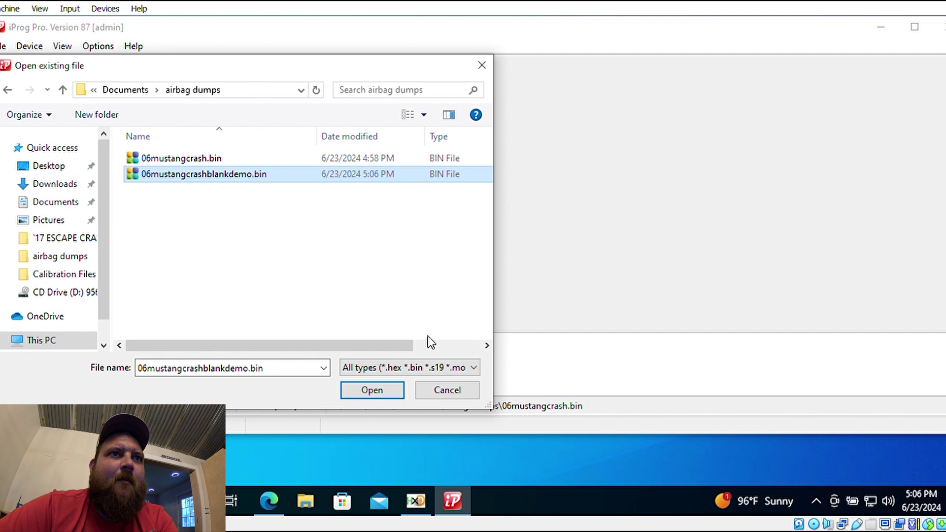
pyautogui.click(374, 391)
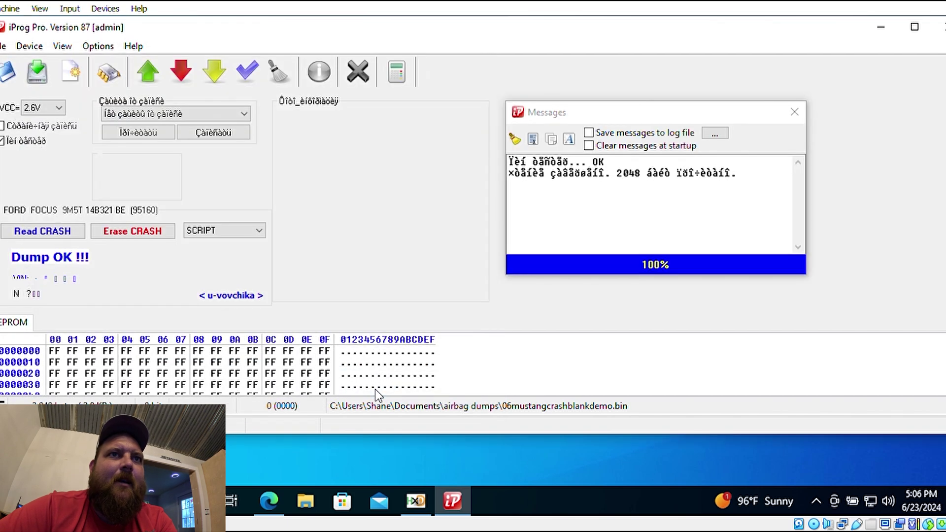
# Write the loaded blank dump to the module's EEPROM and verify the chip against it
pyautogui.click(181, 73)
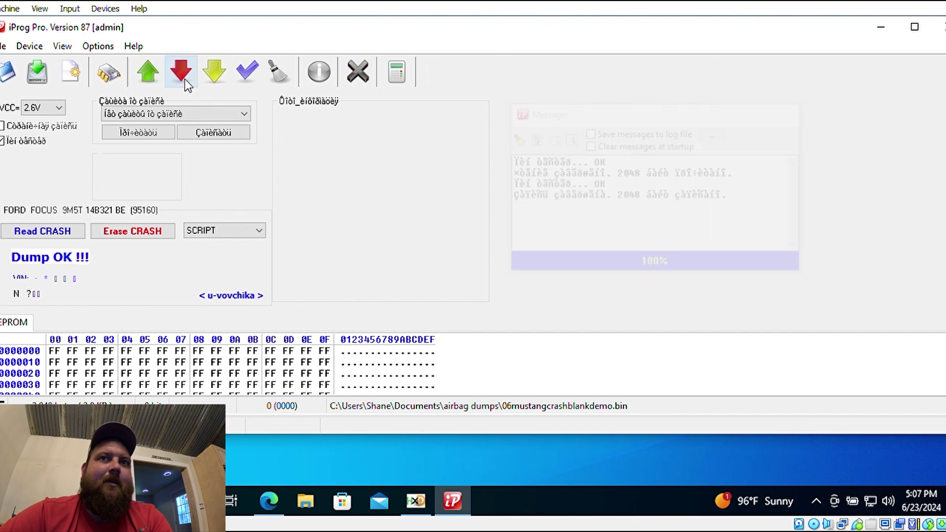
pyautogui.click(247, 70)
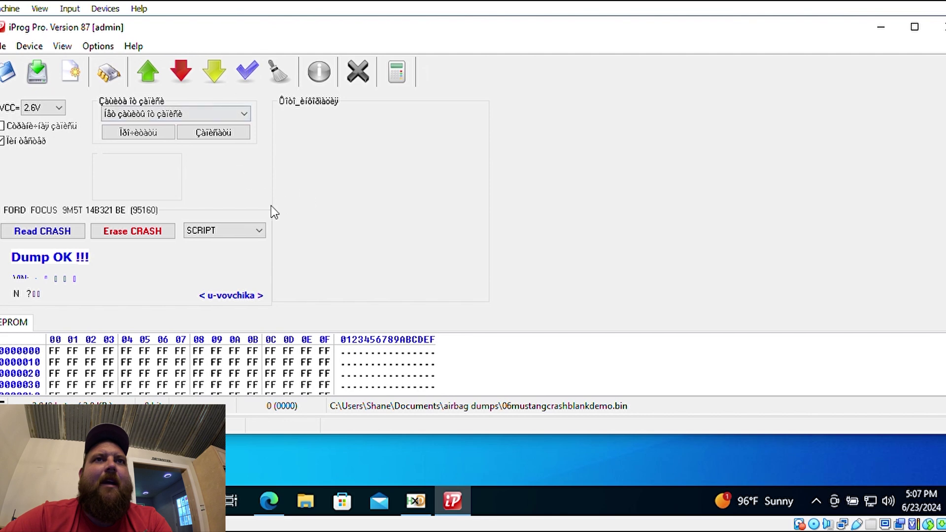
# Read the EEPROM back and save the dump as demo reread in the airbag dumps folder, in binary format
pyautogui.click(152, 72)
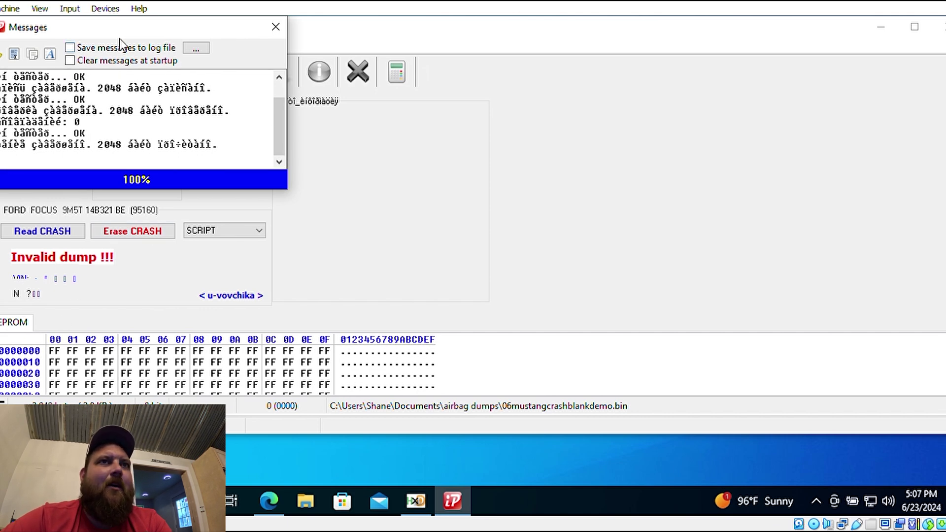
pyautogui.moveTo(125, 25); pyautogui.dragTo(637, 144)
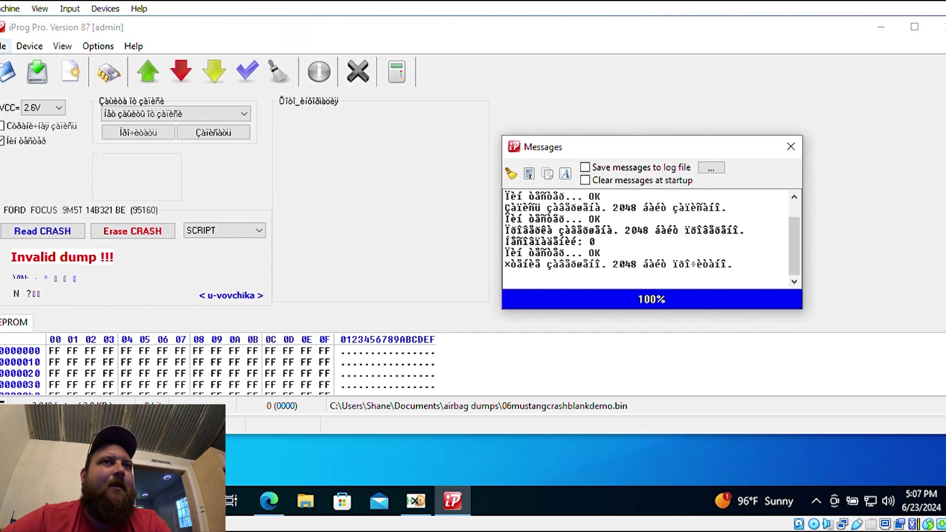
pyautogui.click(3, 46)
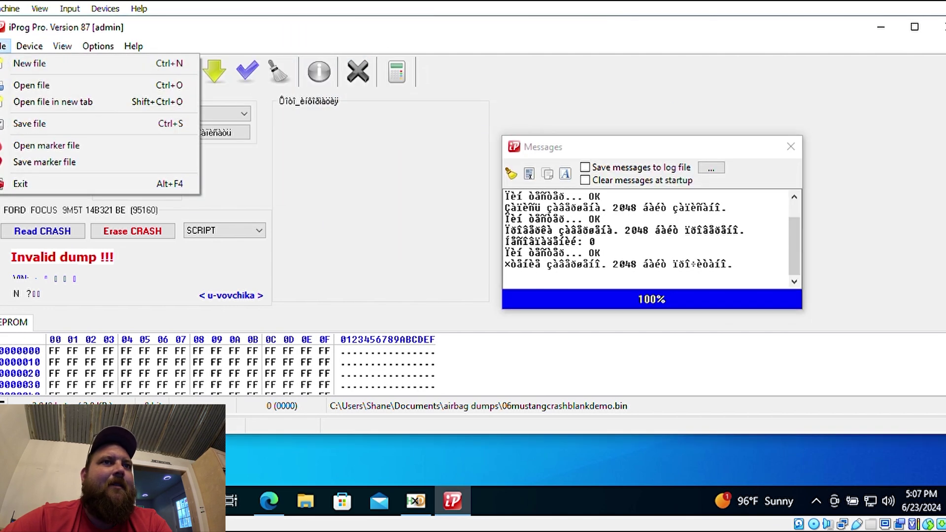
pyautogui.click(54, 123)
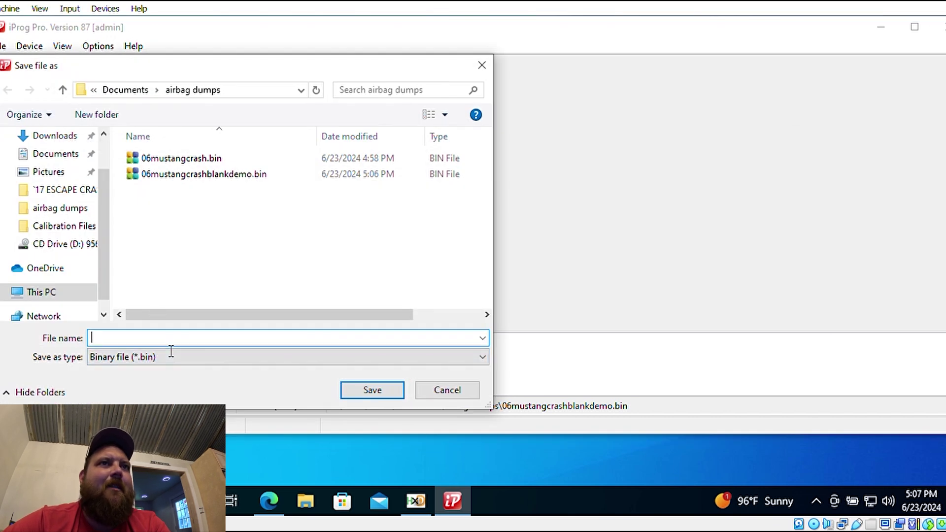
pyautogui.write('demo reread')
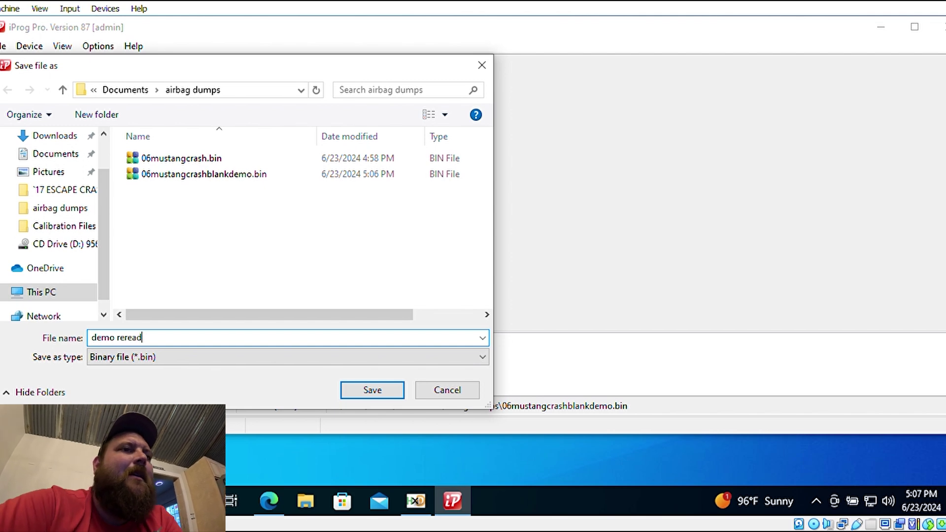
pyautogui.click(359, 391)
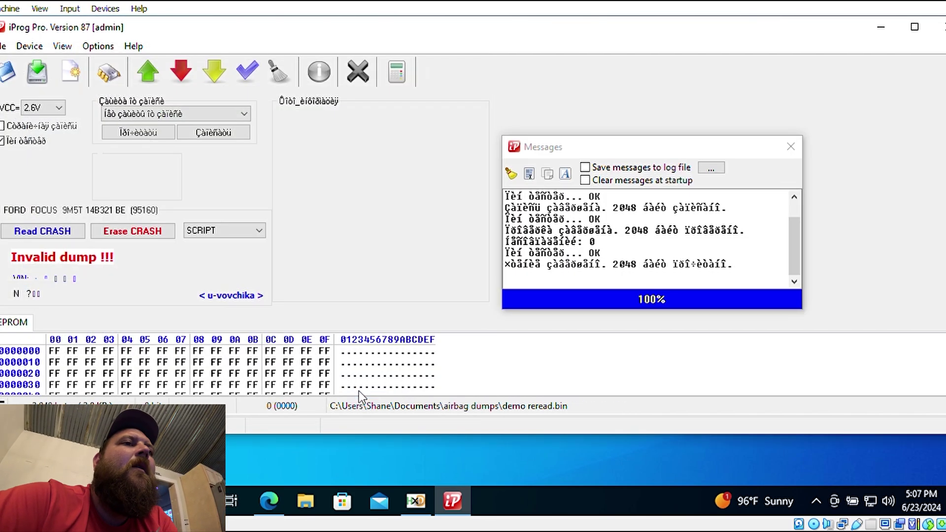
# Switch to HxD, open demo reread.bin from the airbag dumps folder, and check its bytes against the blank pattern
pyautogui.click(416, 500)
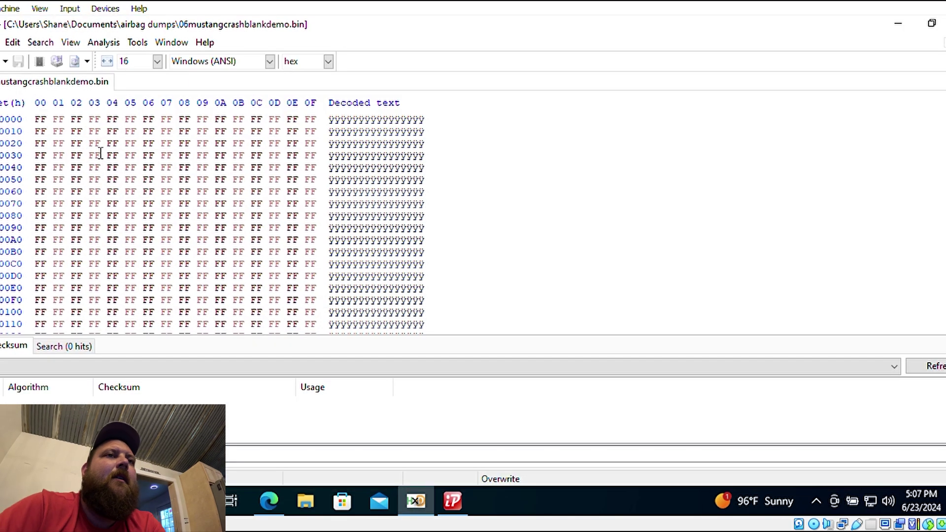
pyautogui.click(2, 42)
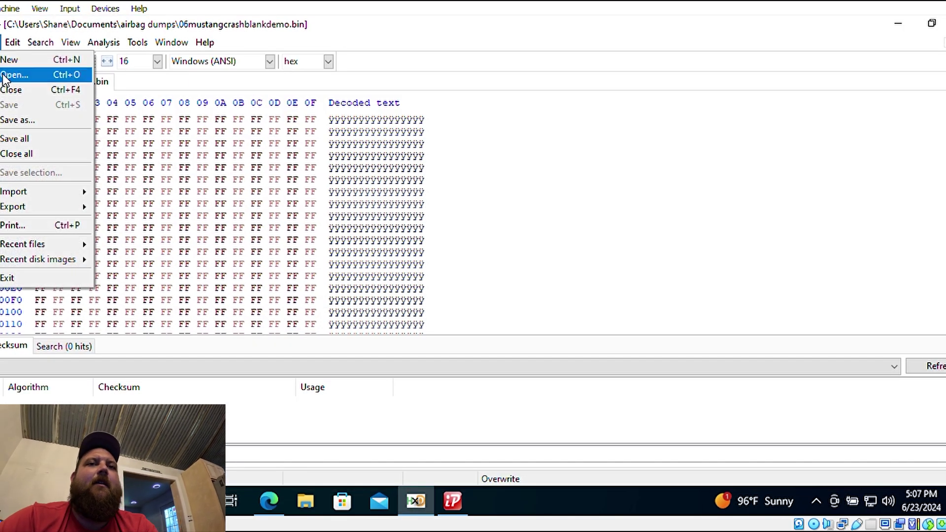
pyautogui.click(15, 74)
pyautogui.click(162, 170)
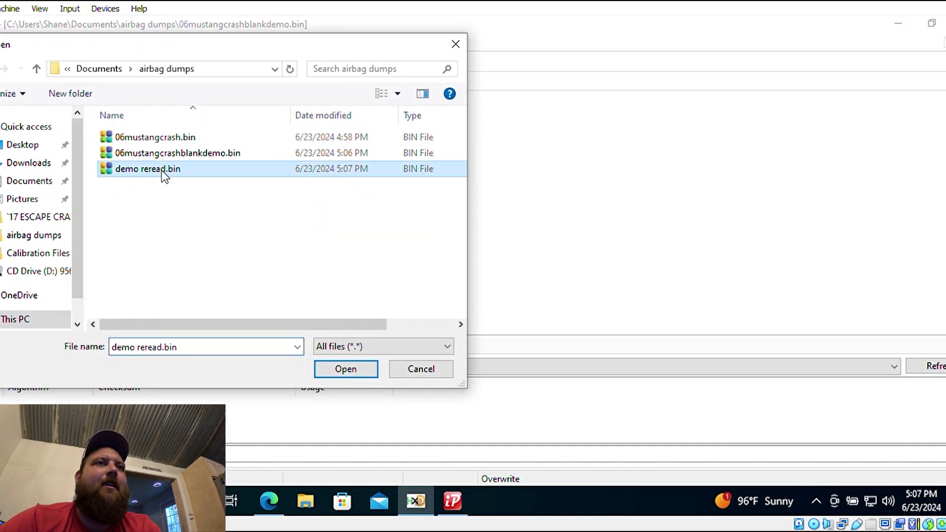
pyautogui.click(353, 372)
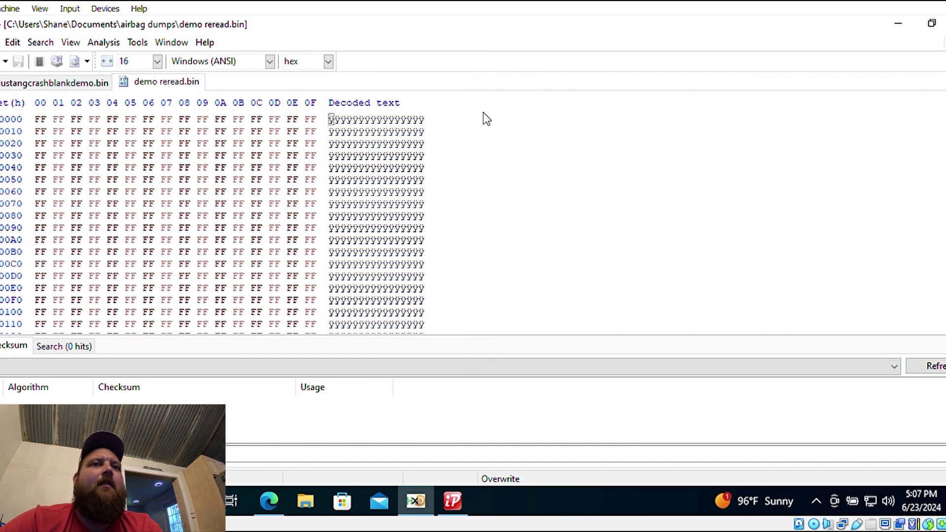
pyautogui.scroll(-20, 212, 222)
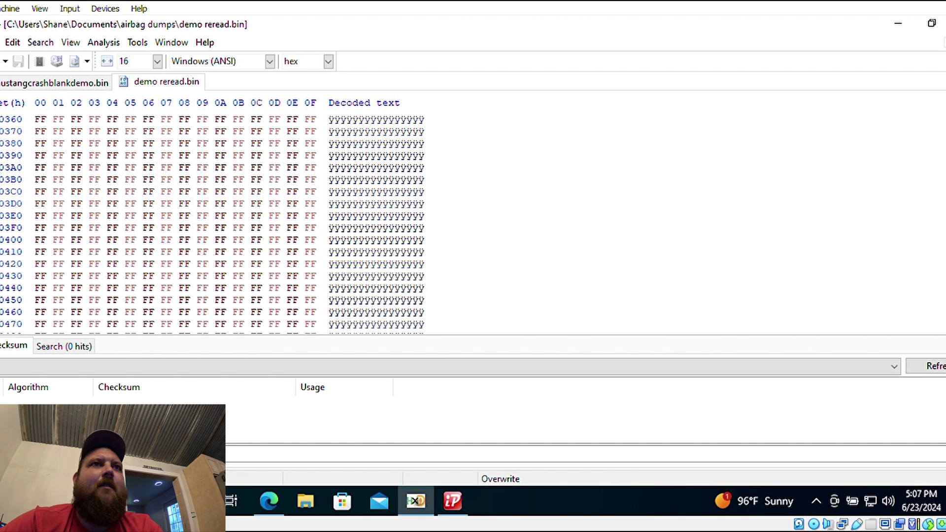
pyautogui.hotkey('ctrl', 'Home')
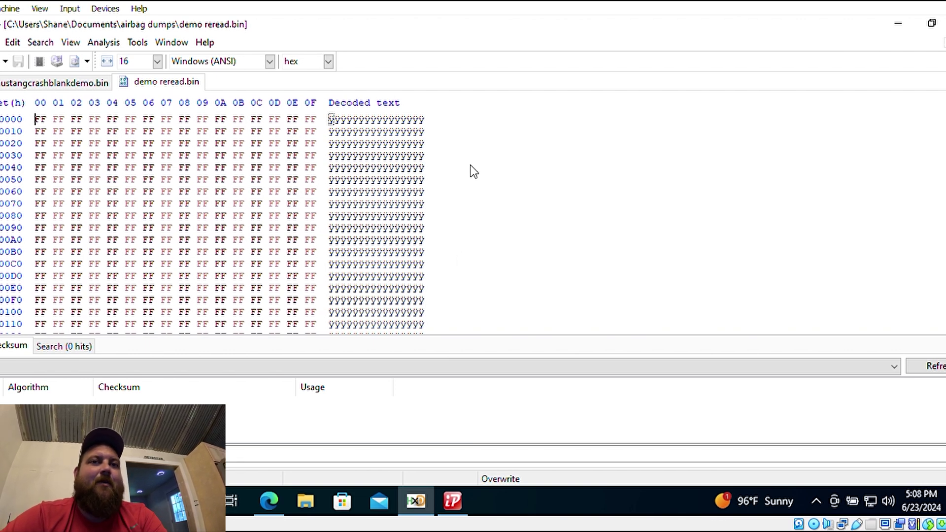
# Return to iProg Pro and load the original dump 06mustangcrash.bin from the airbag dumps folder
pyautogui.click(903, 24)
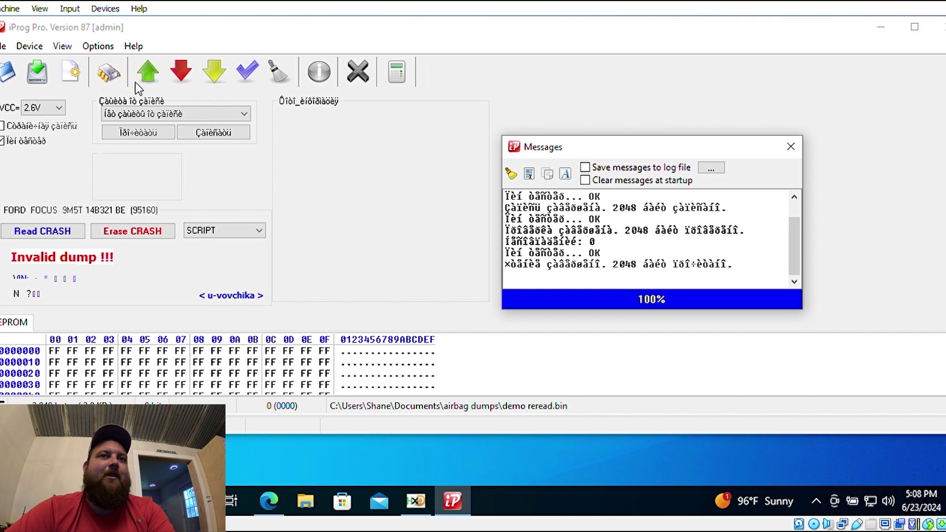
pyautogui.click(3, 45)
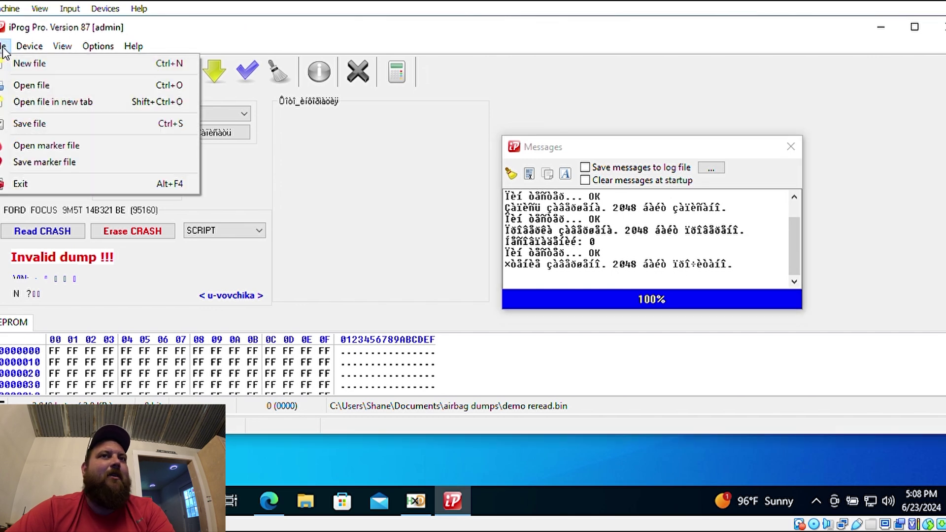
pyautogui.click(42, 86)
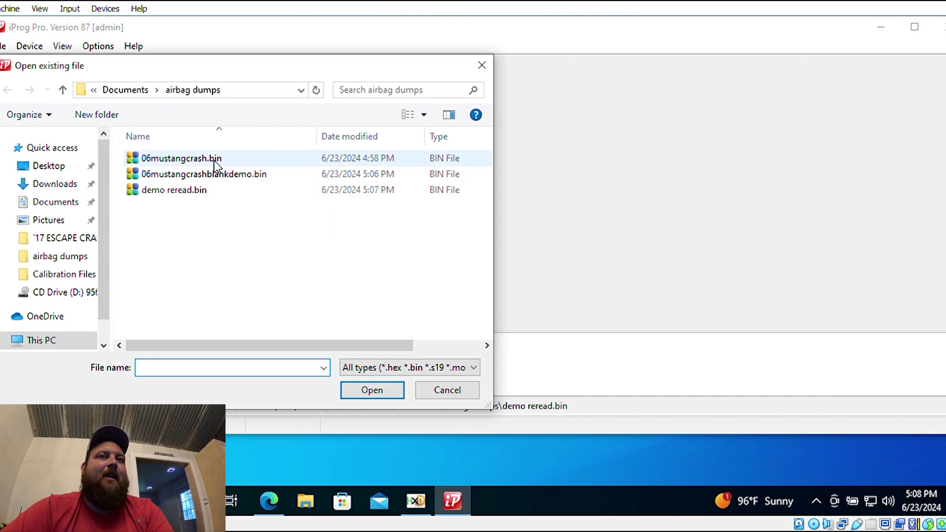
pyautogui.click(214, 159)
pyautogui.click(373, 395)
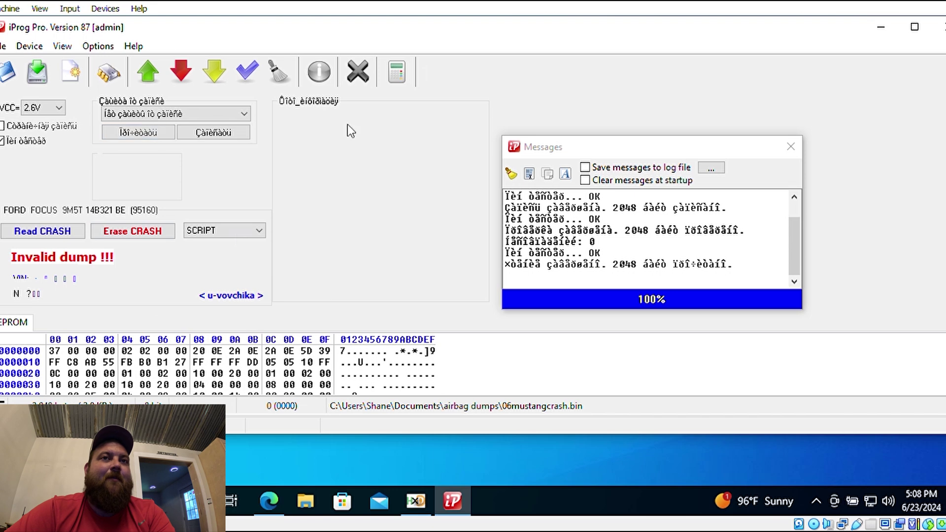
# Write the original crash dump to the module's EEPROM, verify the chip against it, and read the EEPROM back
pyautogui.click(180, 71)
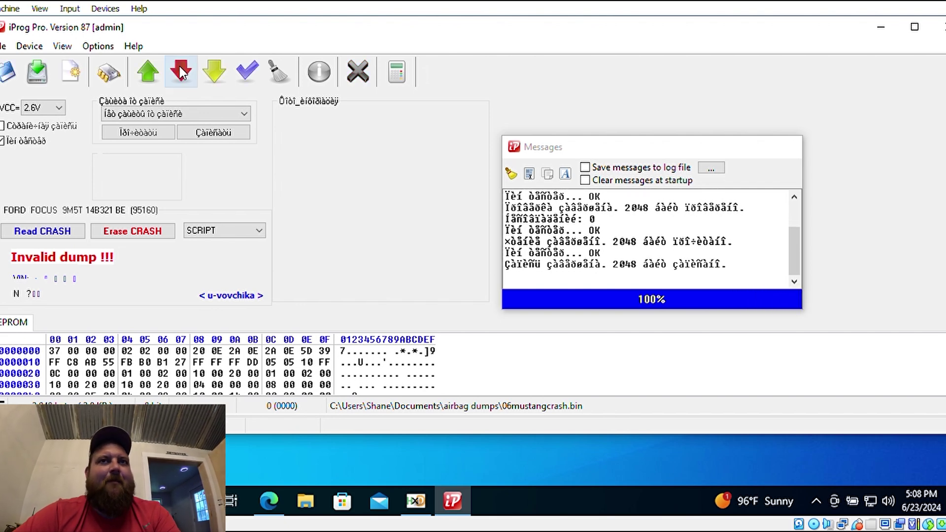
pyautogui.click(252, 74)
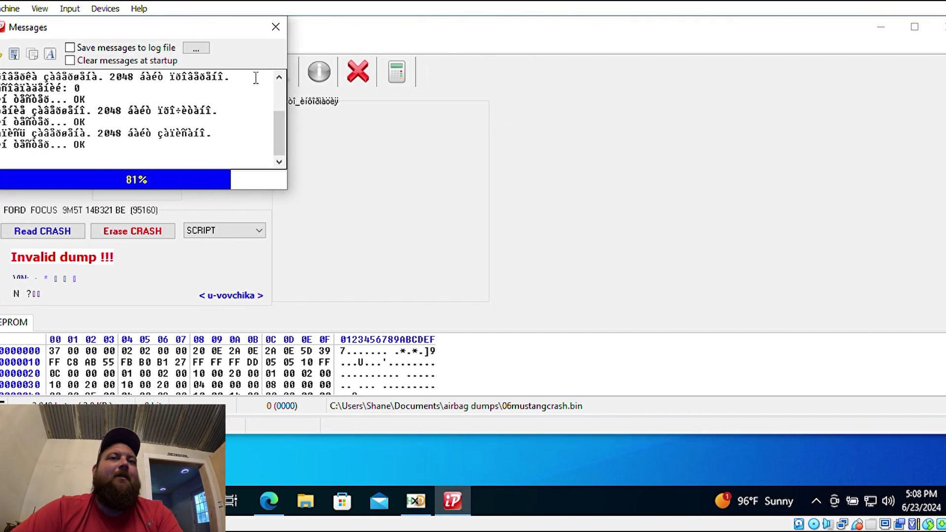
pyautogui.click(156, 75)
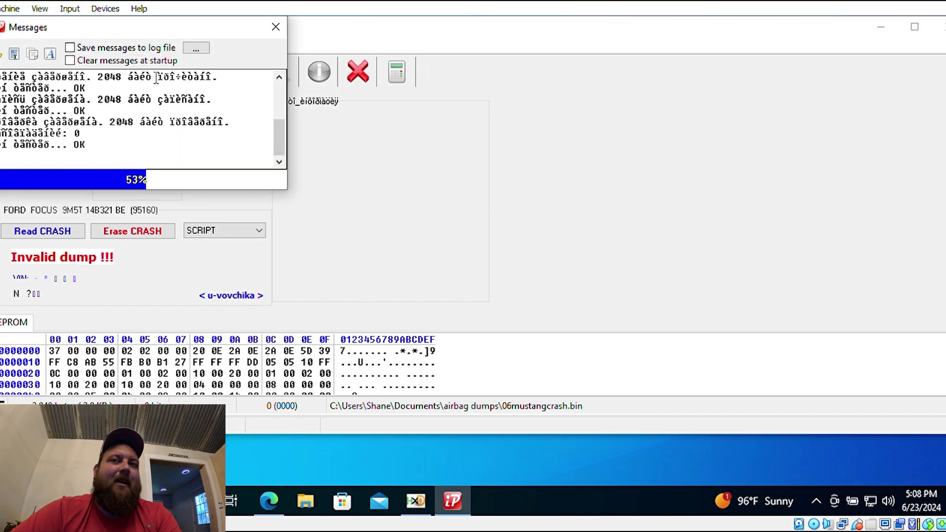